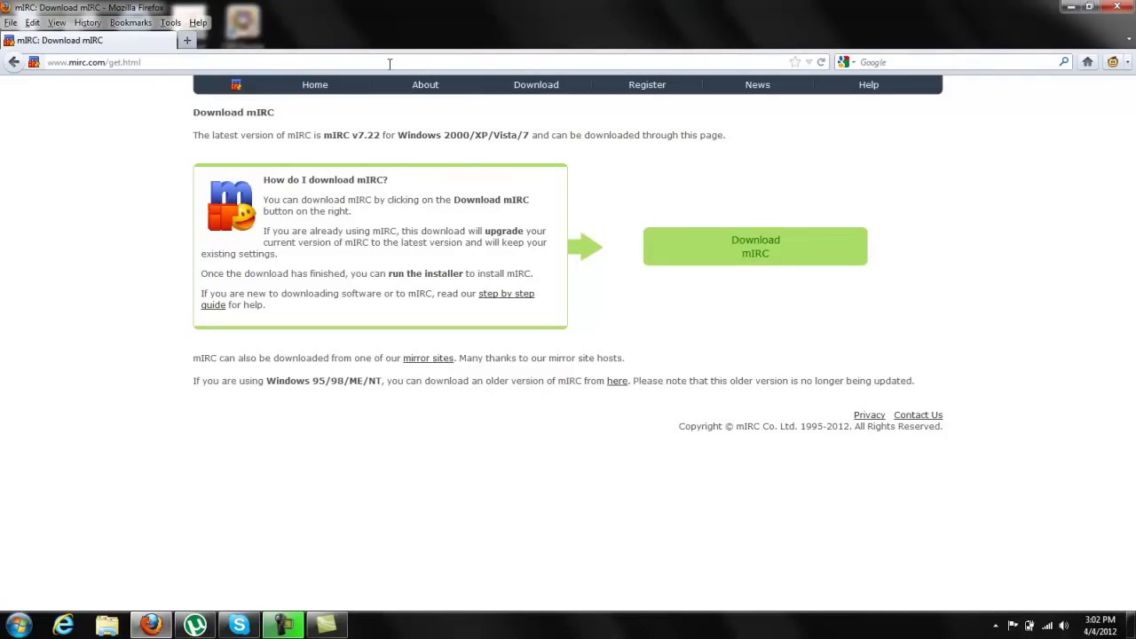
Step: Search Google for mirc, open the Download mIRC page, then close the extra tab and Firefox
{"action": "left_click", "coordinate": [195, 47]}
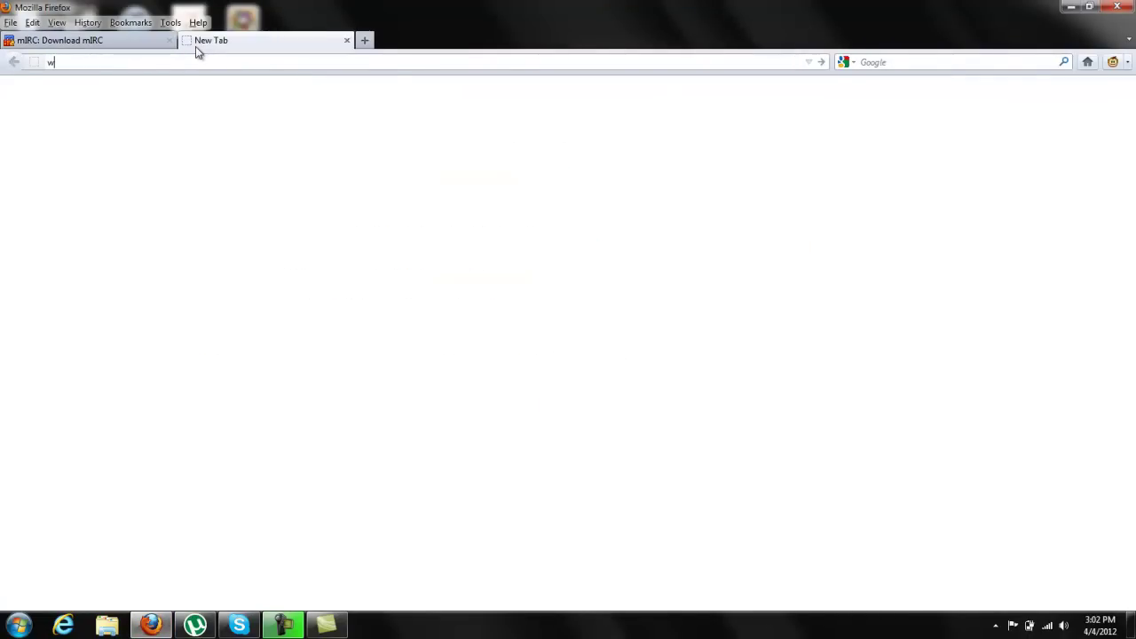
{"action": "type", "text": "www.google.com"}
{"action": "key", "text": "Return"}
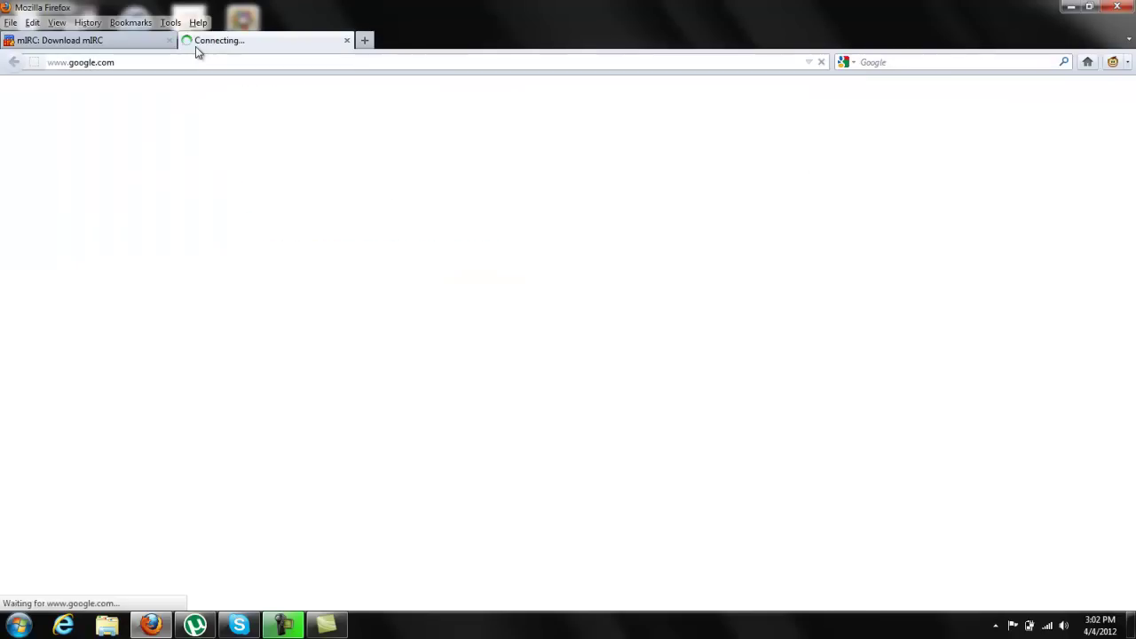
{"action": "type", "text": "mirc"}
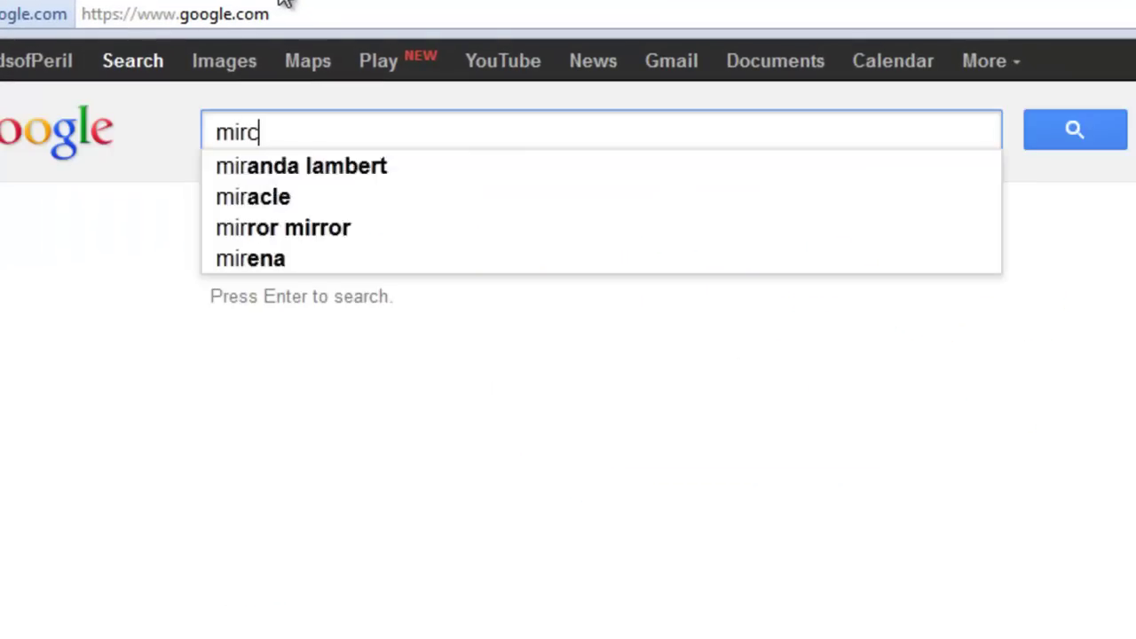
{"action": "key", "text": "Return"}
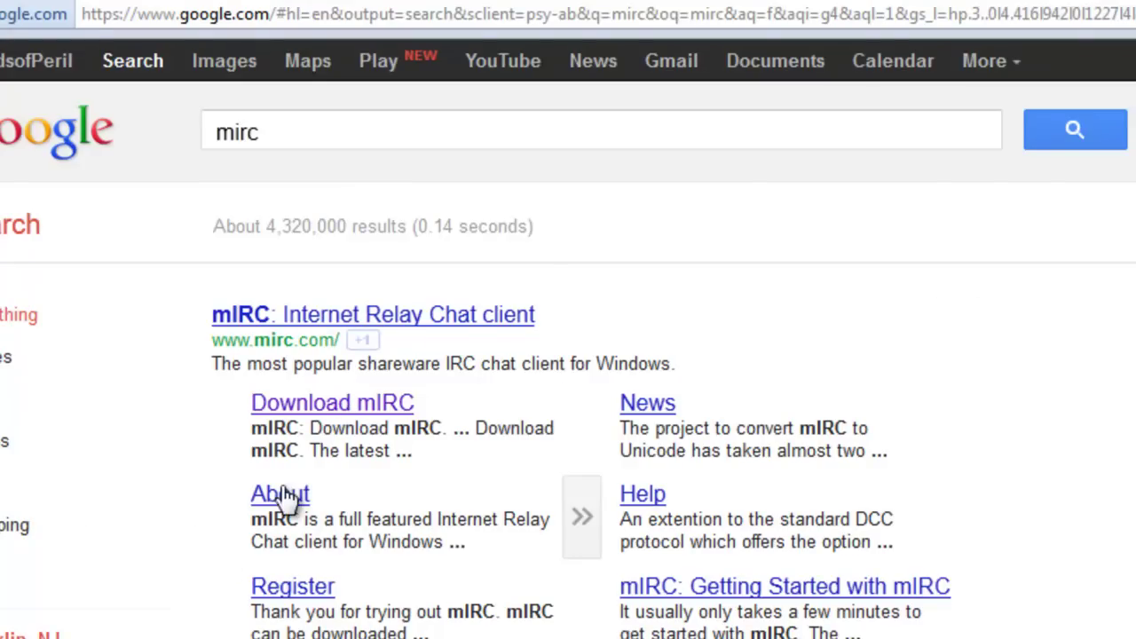
{"action": "left_click", "coordinate": [342, 410]}
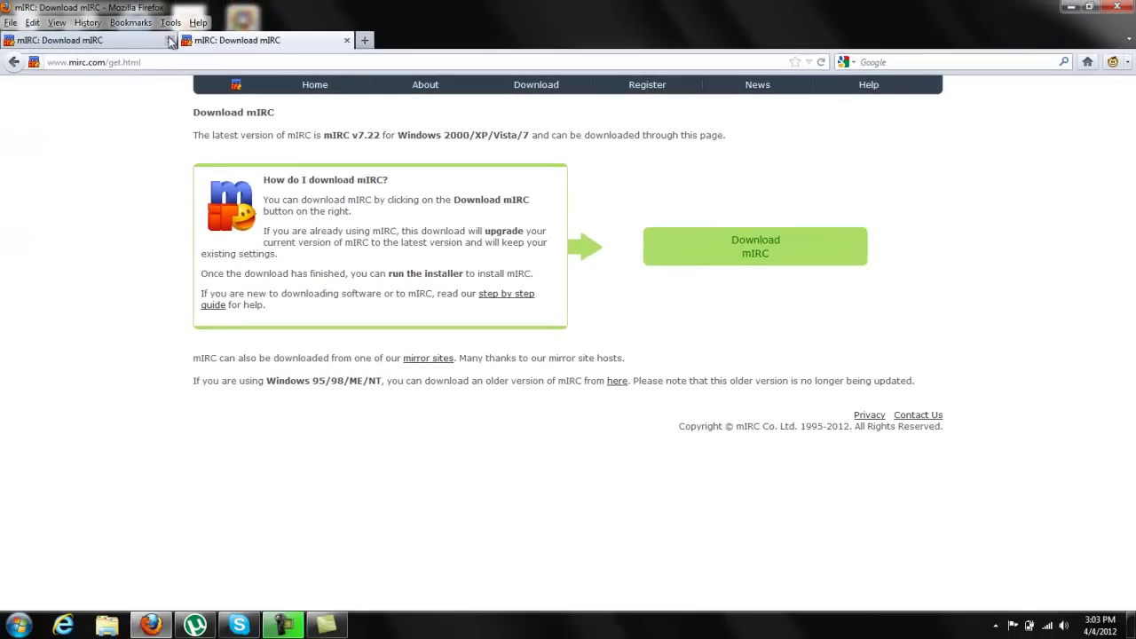
{"action": "left_click", "coordinate": [170, 40]}
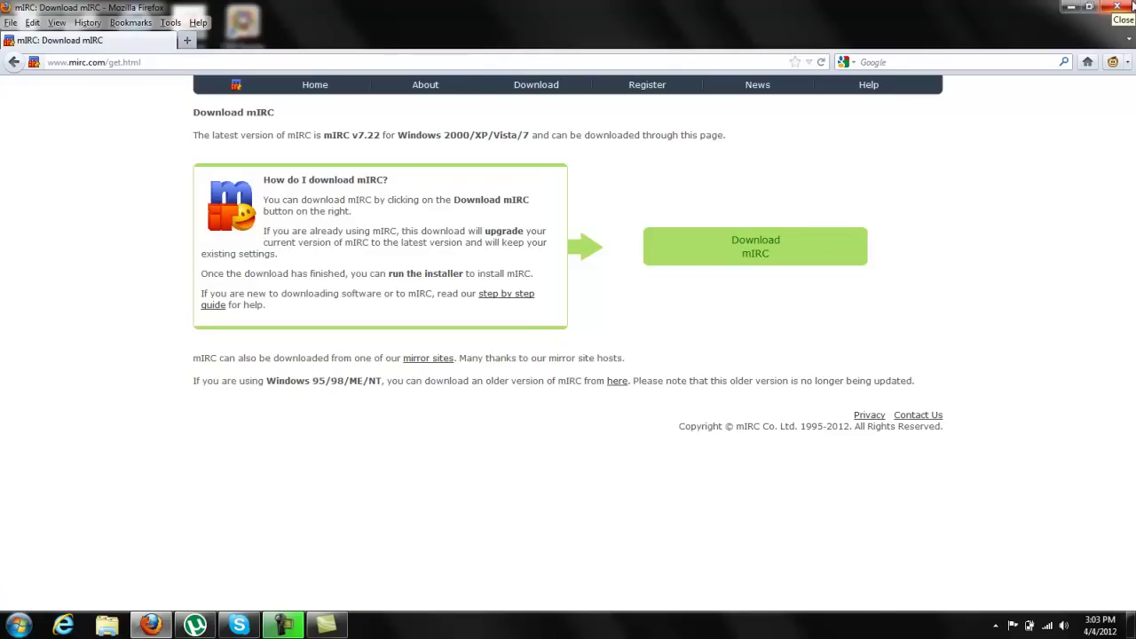
{"action": "left_click", "coordinate": [1132, 6]}
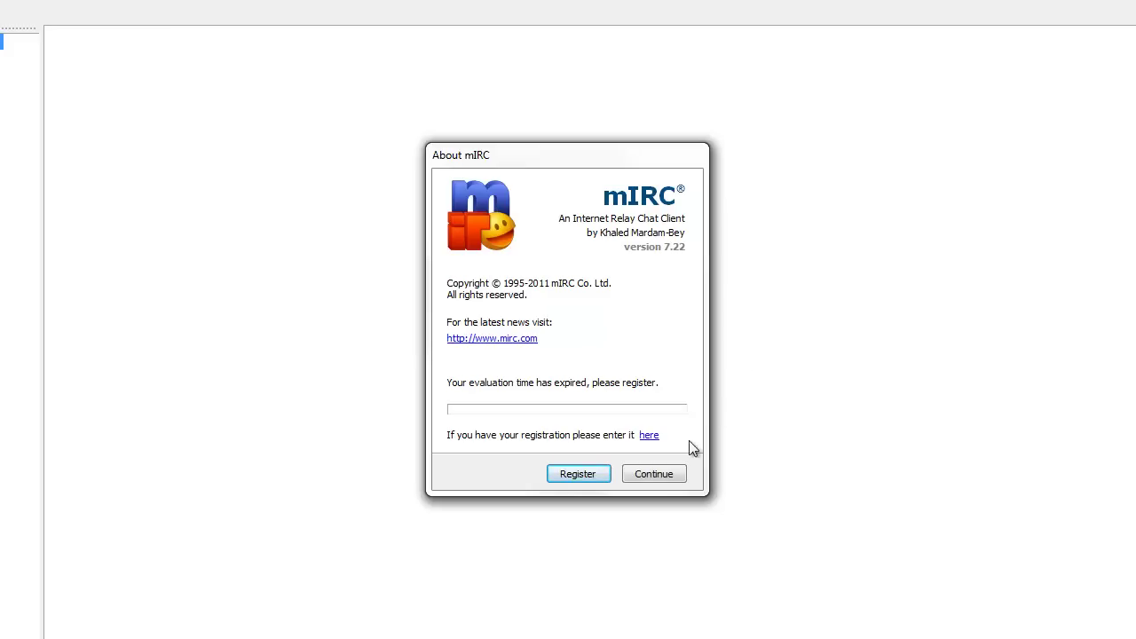
Step: Dismiss the expired-evaluation About mIRC notice with Continue
{"action": "left_click", "coordinate": [659, 473]}
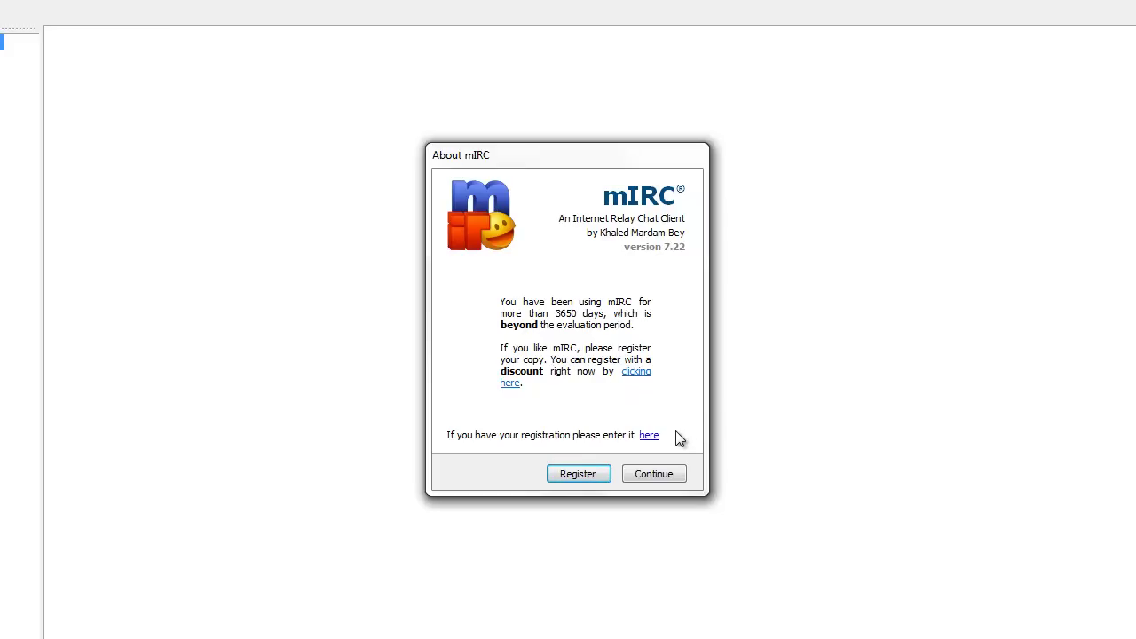
{"action": "left_click", "coordinate": [638, 473]}
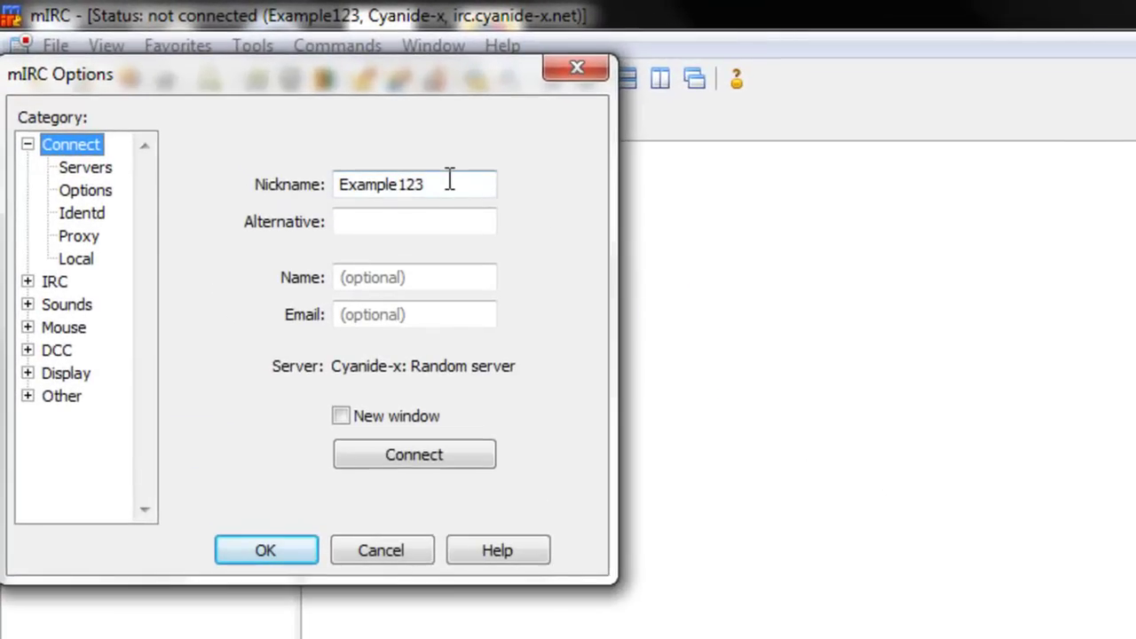
Step: Remove the trailing 3 from the nickname and select Cyanide-x as the server
{"action": "left_click", "coordinate": [450, 180]}
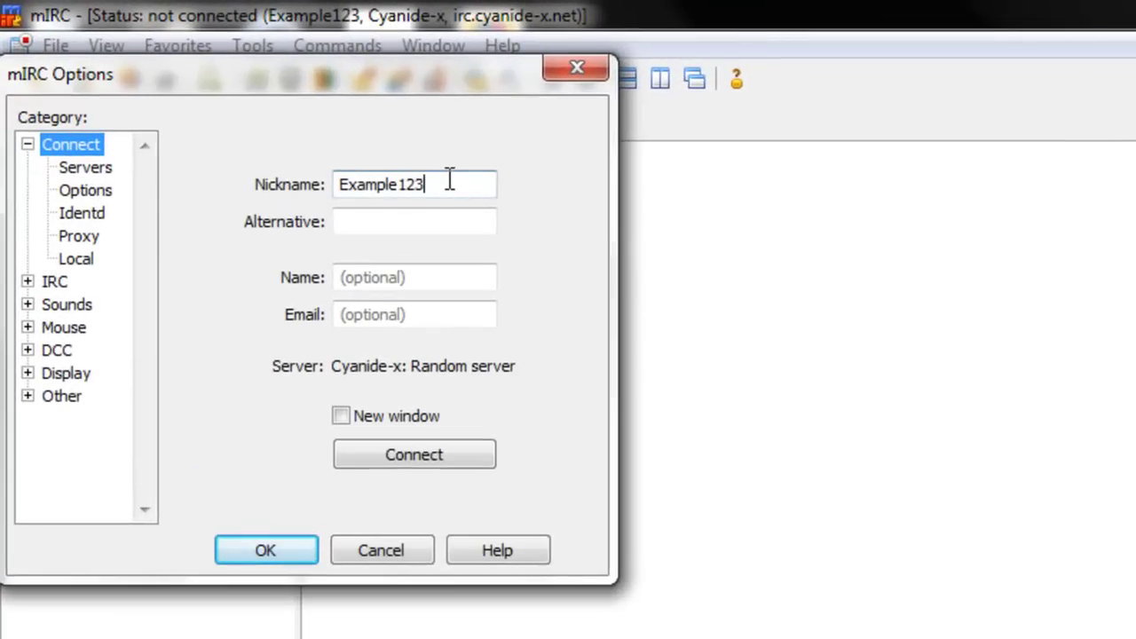
{"action": "key", "text": "BackSpace"}
{"action": "left_click", "coordinate": [68, 190]}
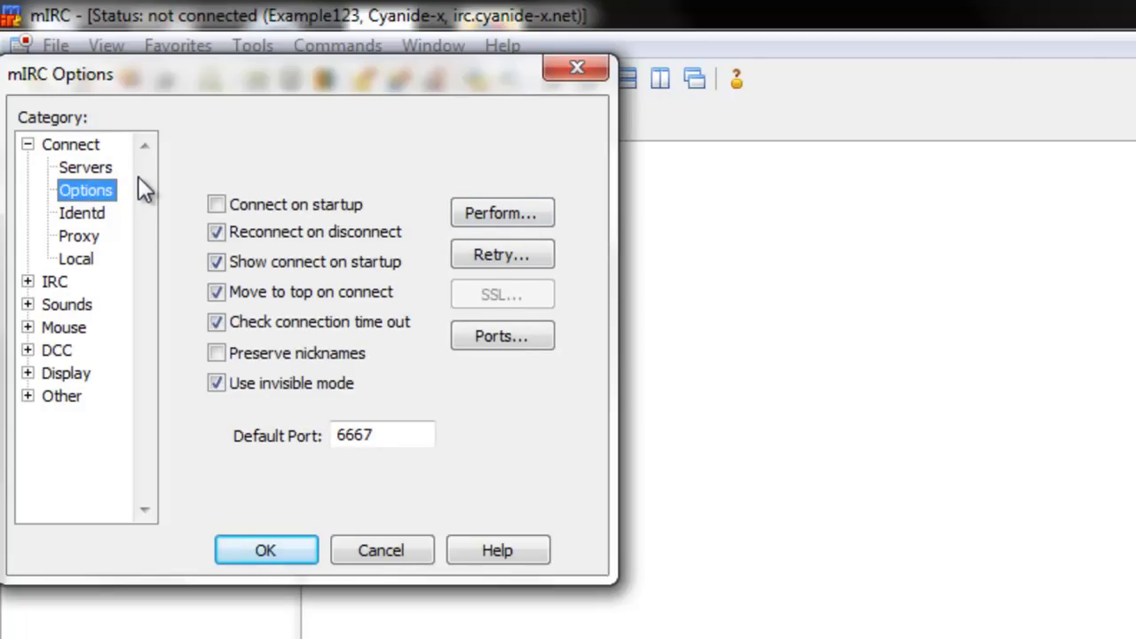
{"action": "left_click", "coordinate": [95, 166]}
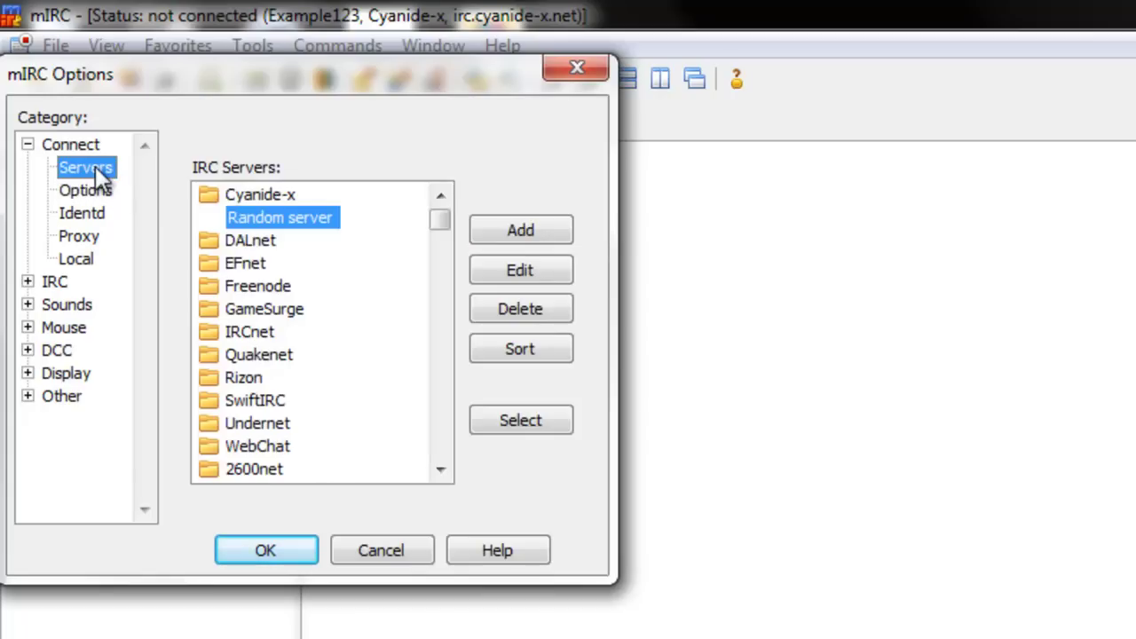
{"action": "left_click", "coordinate": [240, 192]}
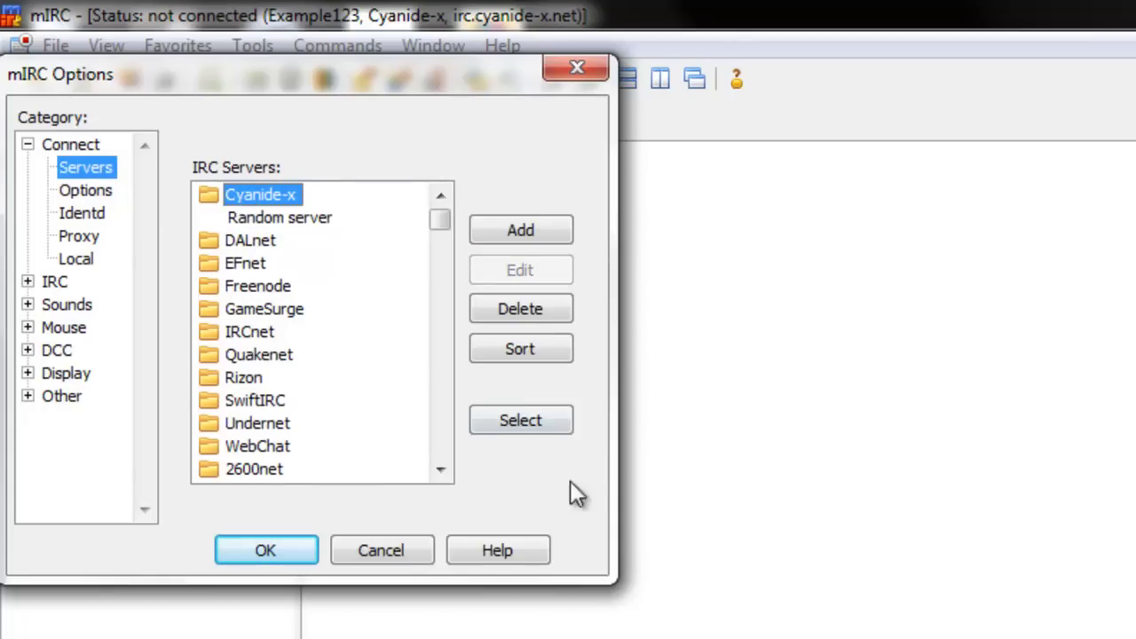
{"action": "left_click", "coordinate": [520, 423]}
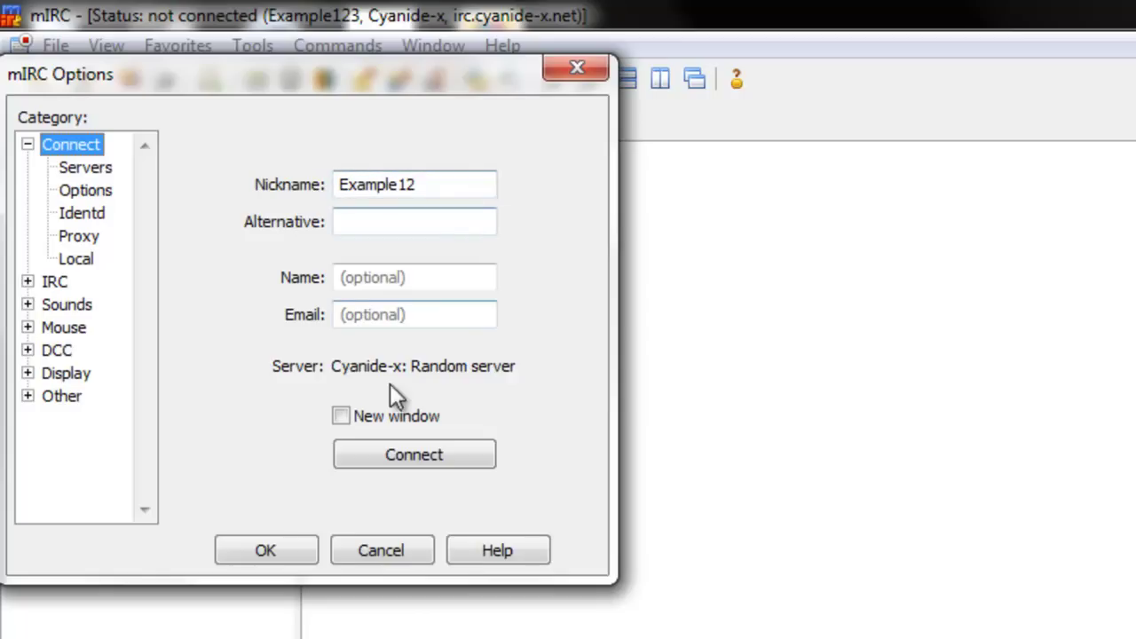
Step: Connect to Cyanide-x and close the mIRC Favorites window
{"action": "left_click", "coordinate": [396, 463]}
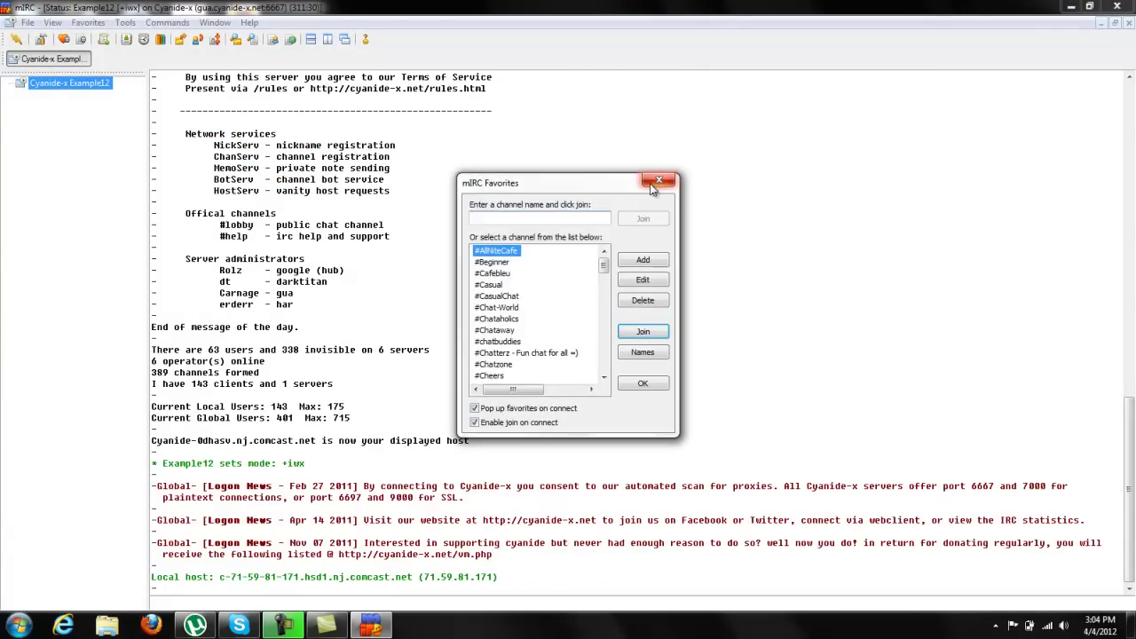
{"action": "left_click", "coordinate": [658, 181]}
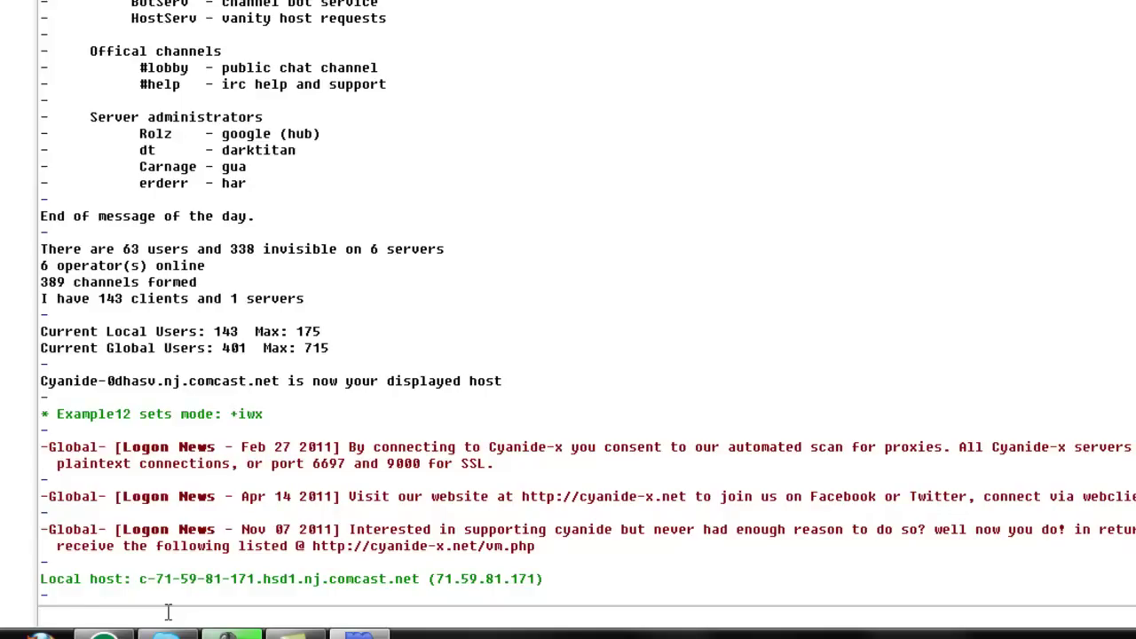
Step: Send /ns register help to get NickServ's REGISTER syntax
{"action": "type", "text": "/ns register help"}
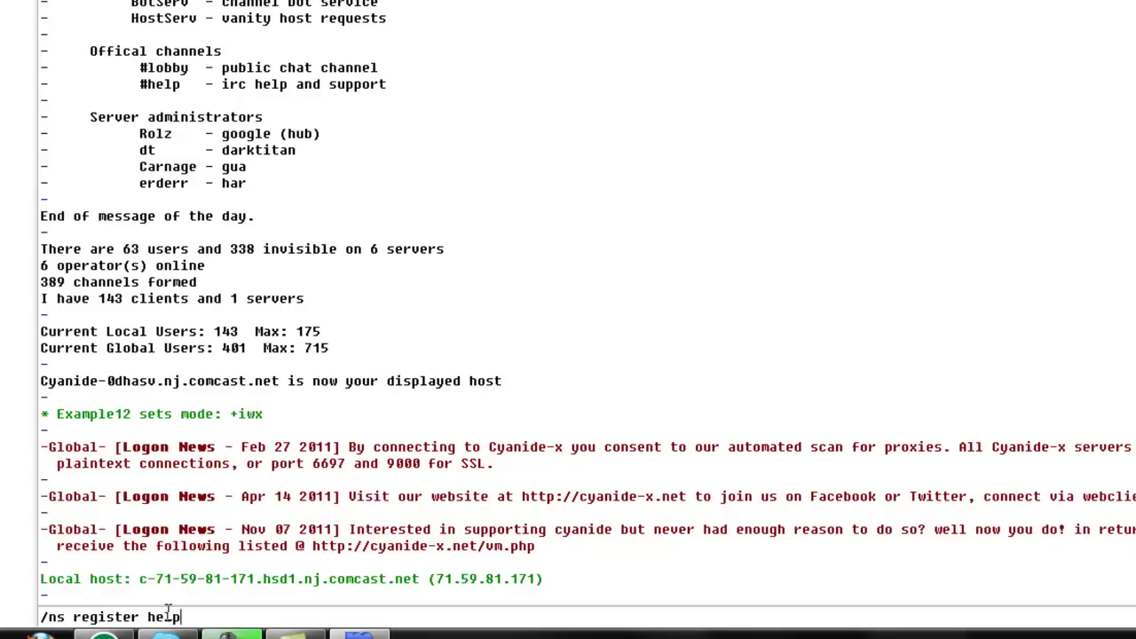
{"action": "key", "text": "Return"}
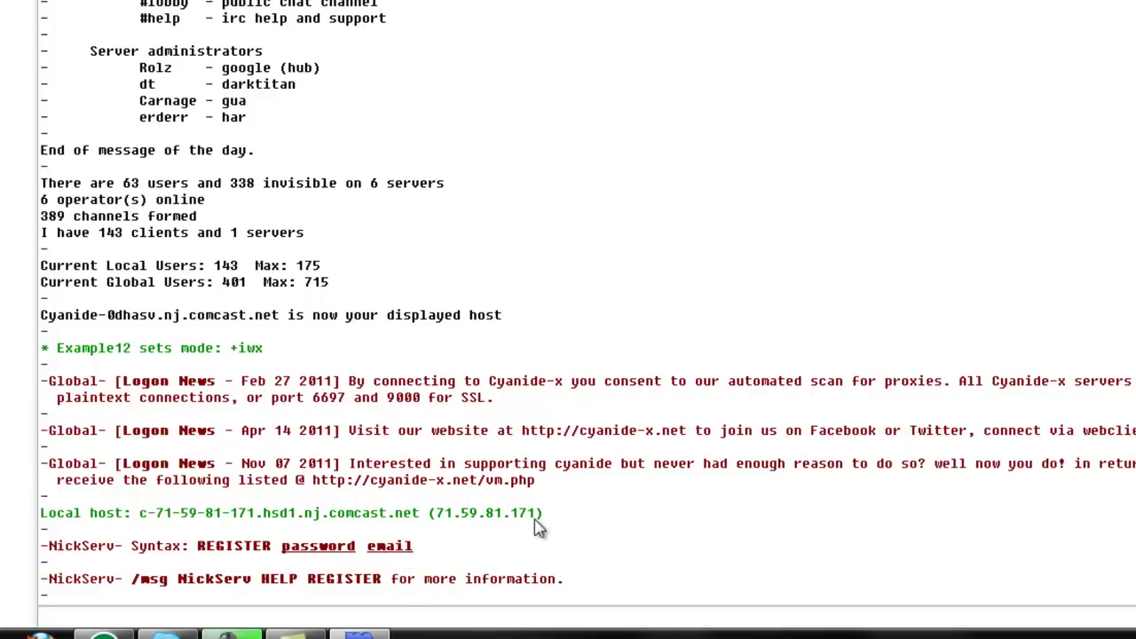
Step: Register the nickname via /ns register with a password and an e-mail address
{"action": "type", "text": "/ns"}
{"action": "type", "text": "register "}
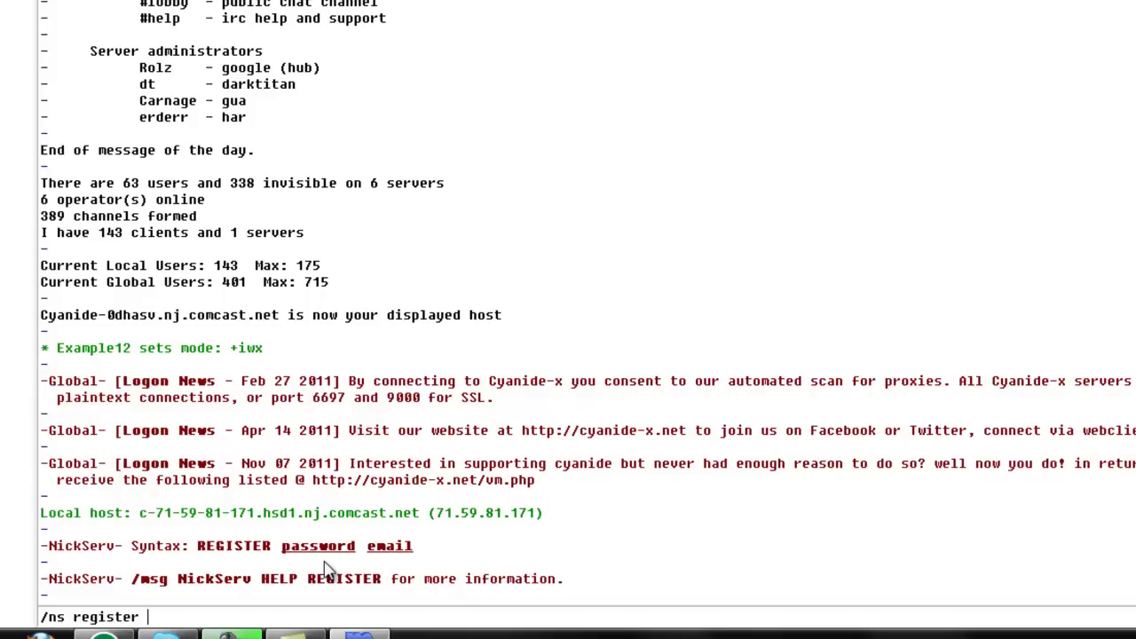
{"action": "type", "text": "password"}
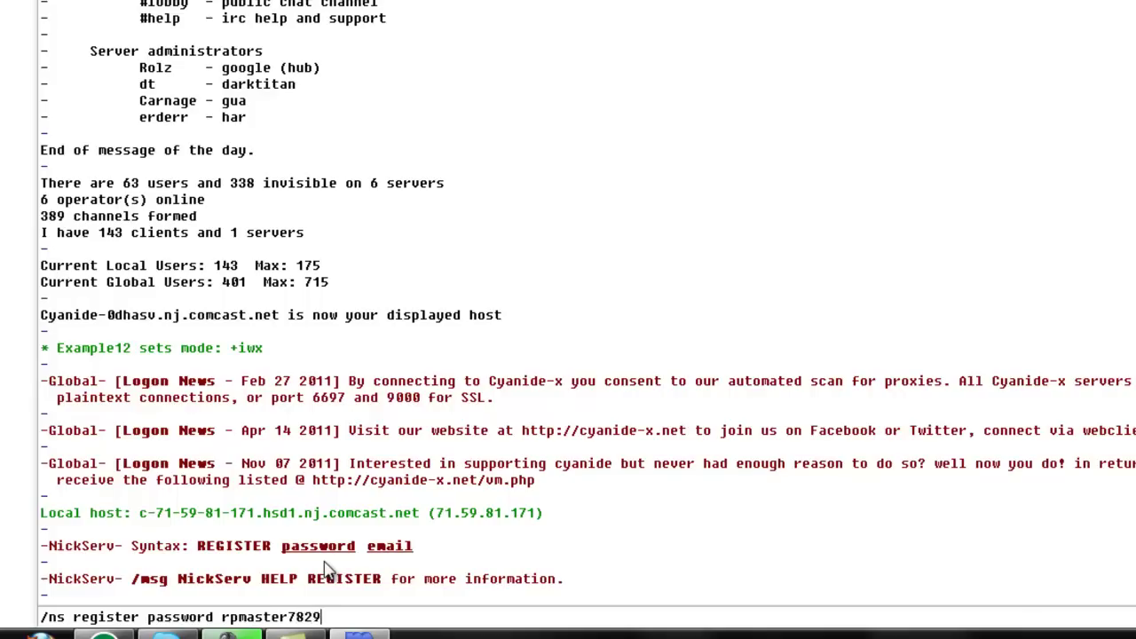
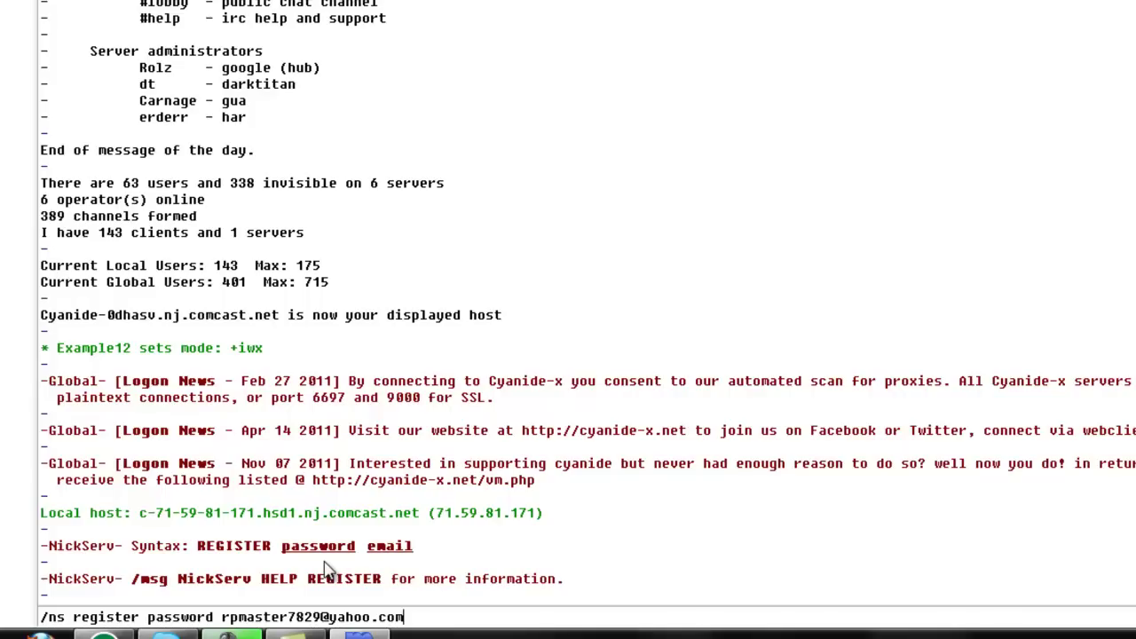
{"action": "key", "text": "Return"}
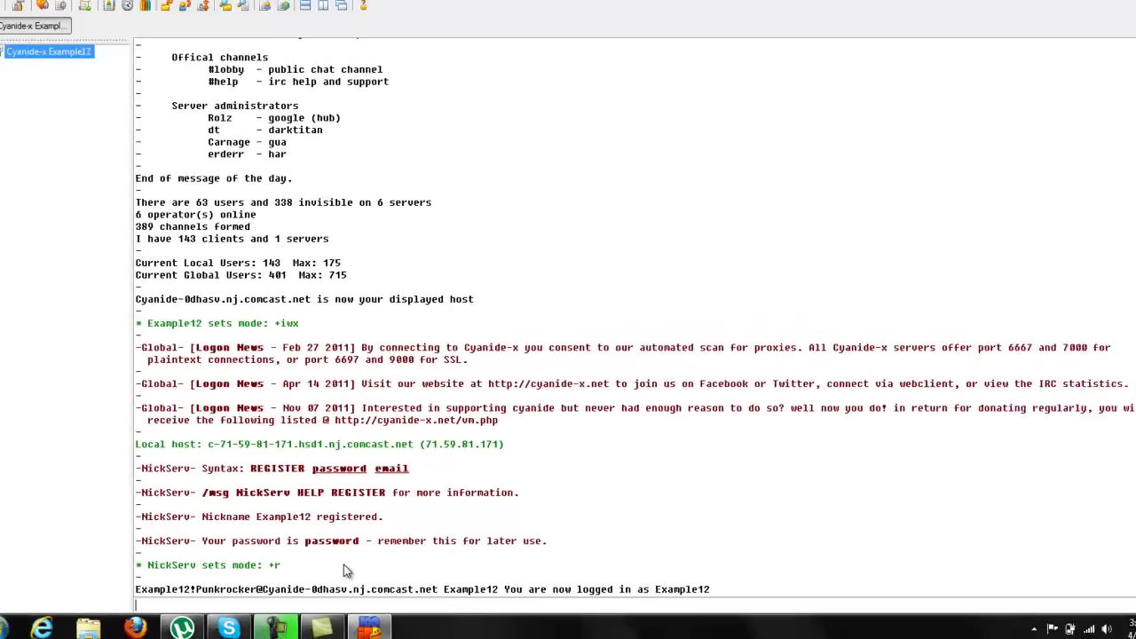
{"action": "type", "text": "/"}
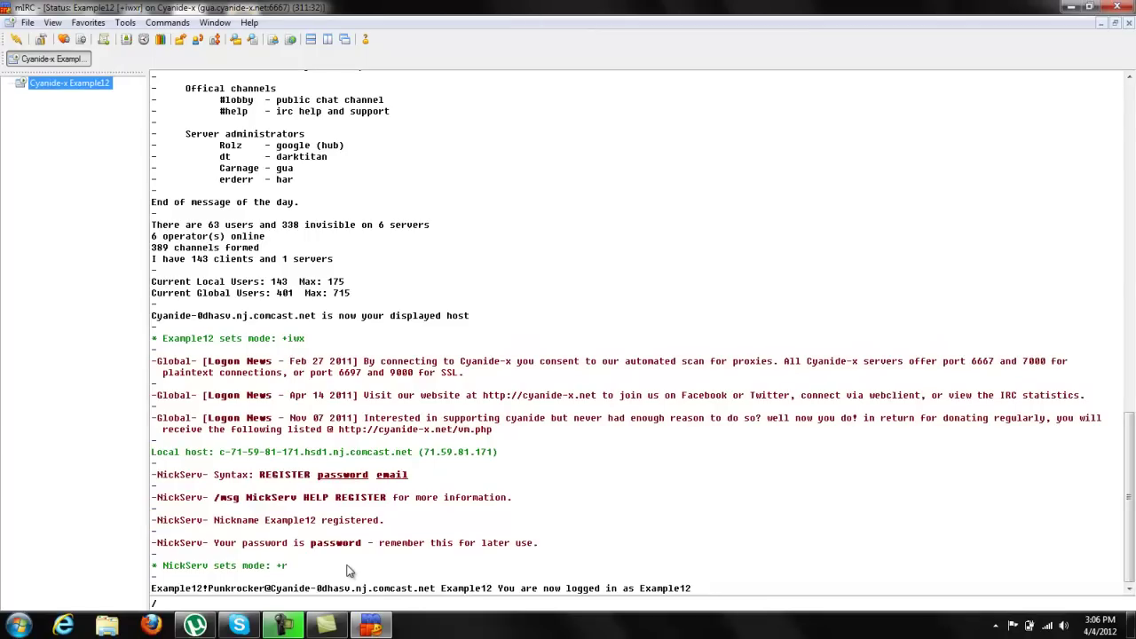
Step: Clear the input line and enter /list without sending it
{"action": "key", "text": "BackSpace"}
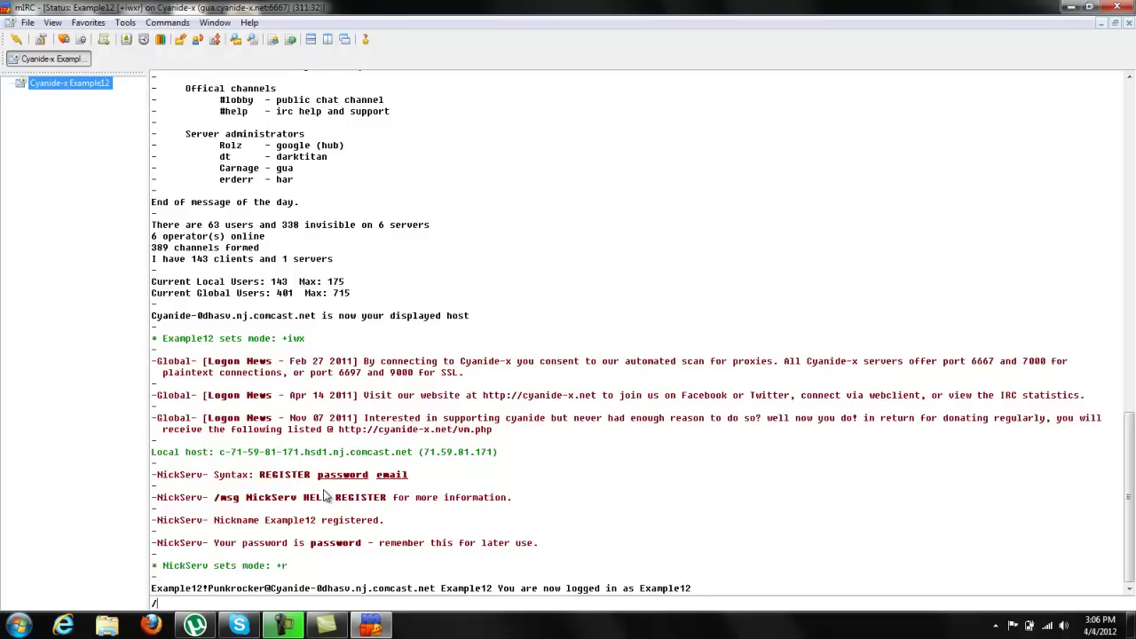
{"action": "type", "text": "list"}
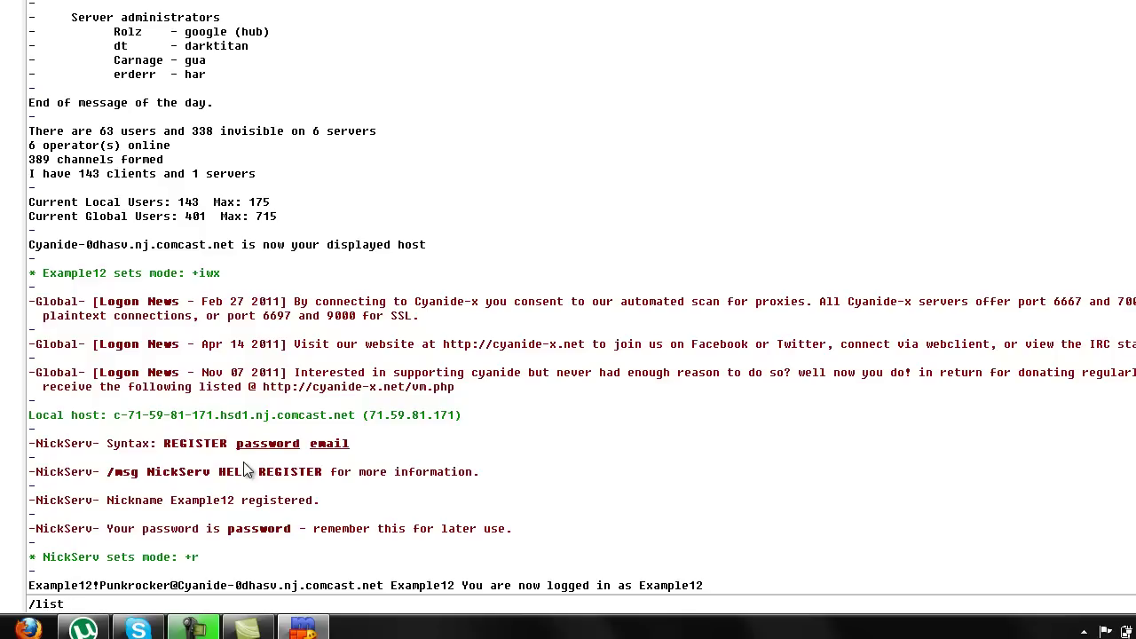
Step: Send /list and browse the channels list through #cosanostra, #Sweet_Revenge and #lop
{"action": "key", "text": "Return"}
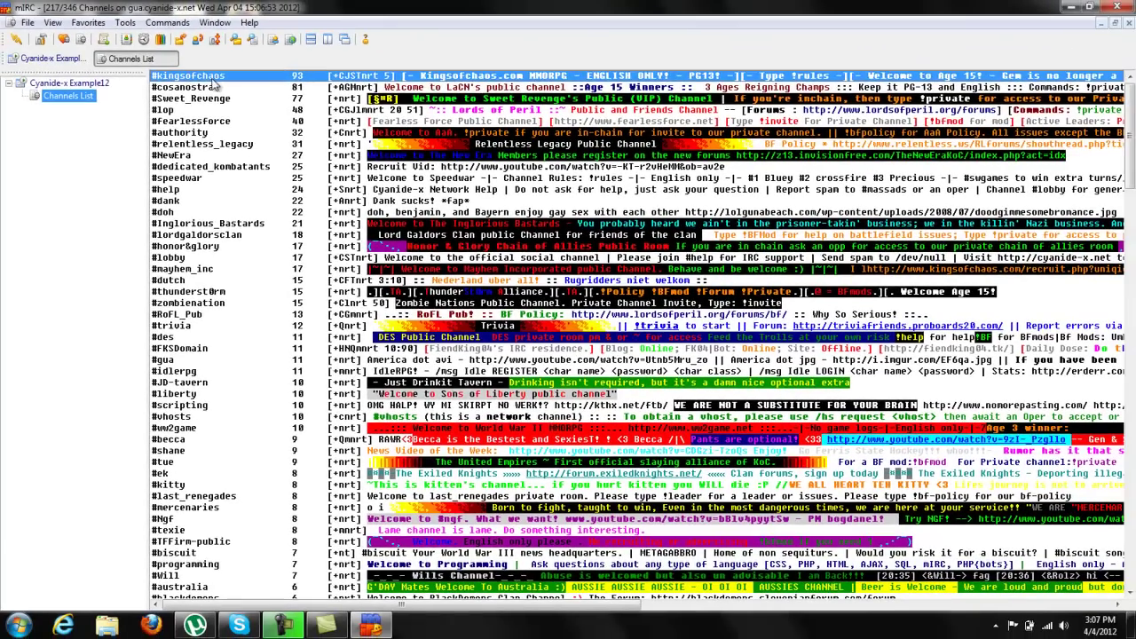
{"action": "left_click", "coordinate": [208, 88]}
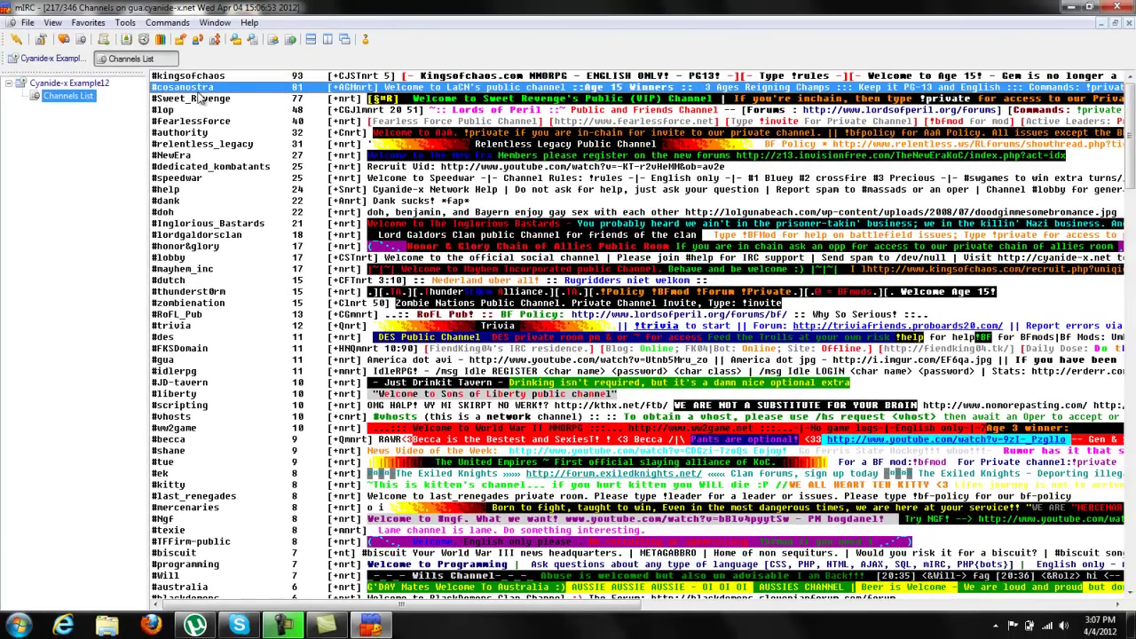
{"action": "left_click", "coordinate": [197, 99]}
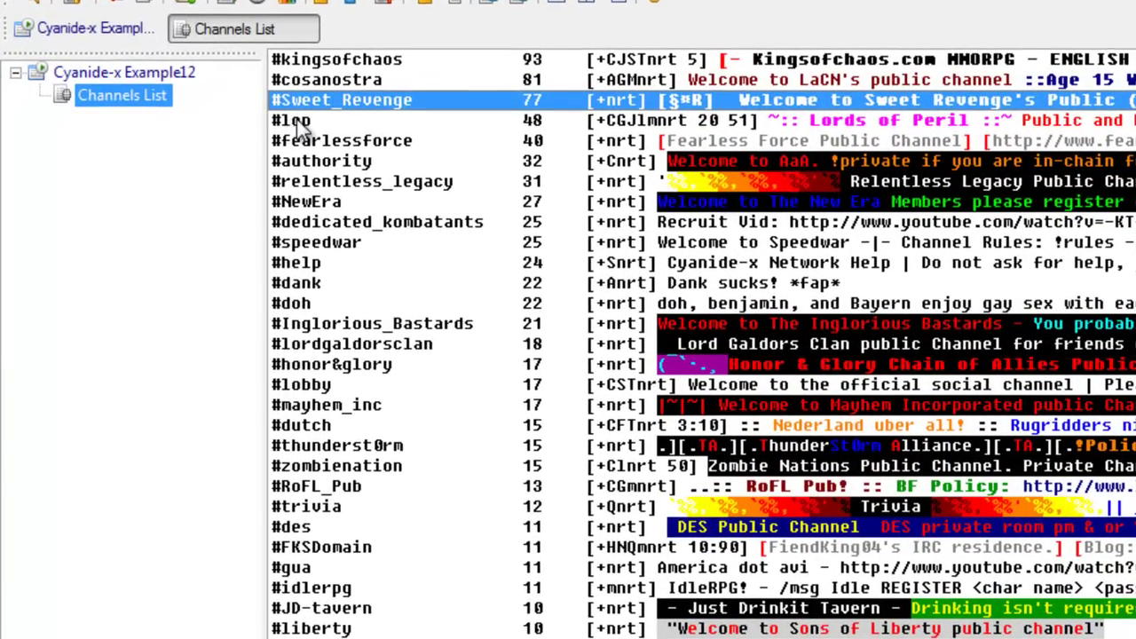
{"action": "left_click", "coordinate": [300, 125]}
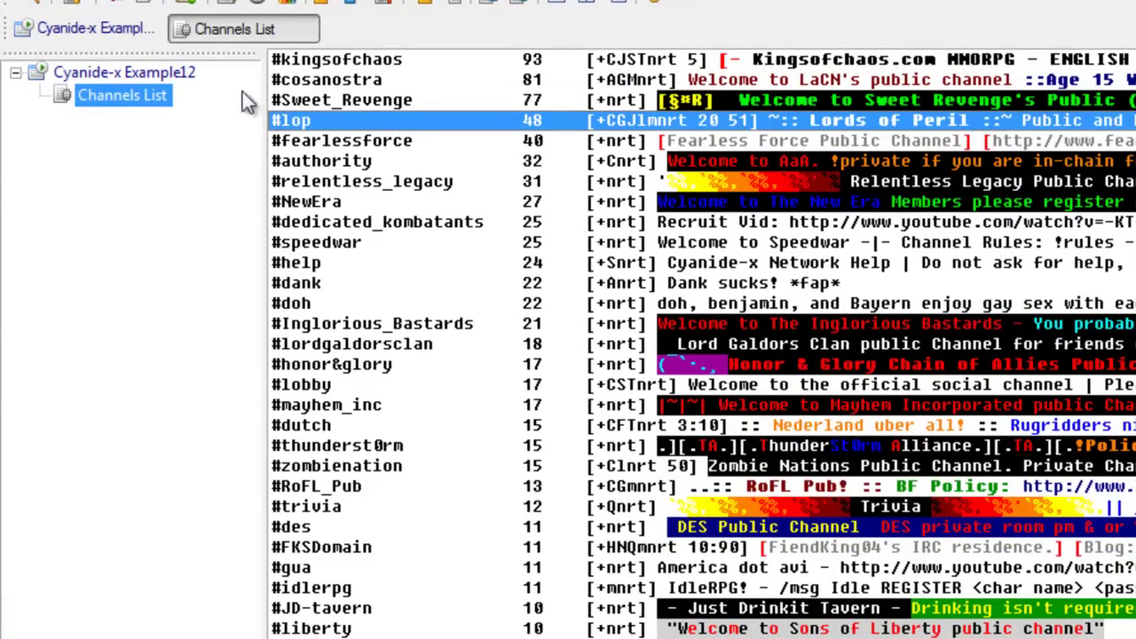
Step: Join #lop and send !private to request a private-channel invite
{"action": "double_click", "coordinate": [320, 122]}
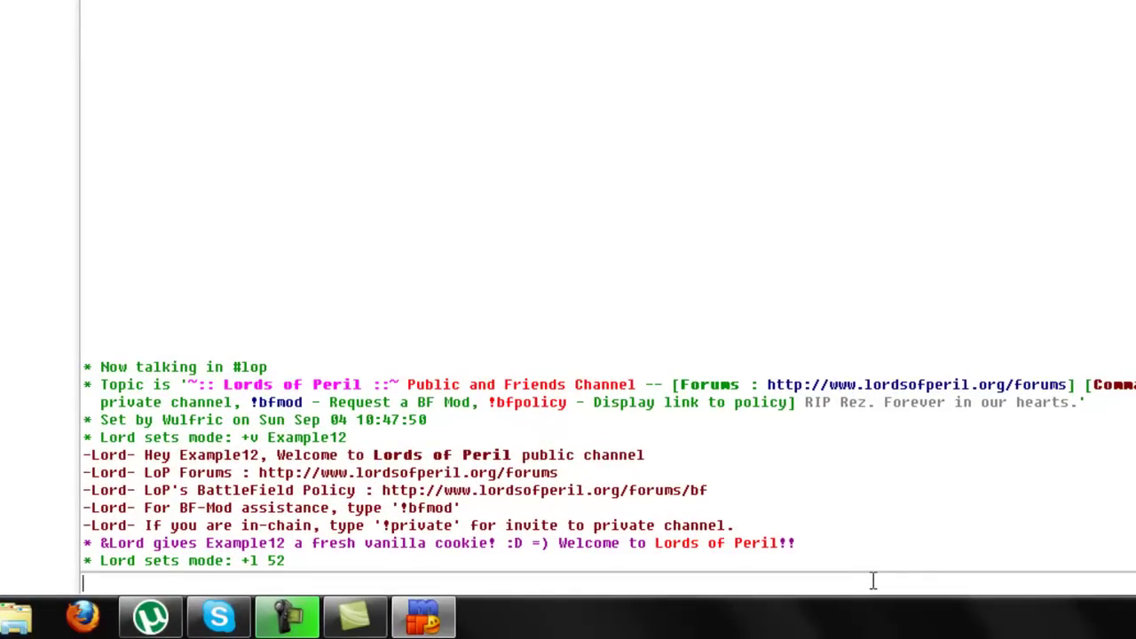
{"action": "type", "text": "Hey"}
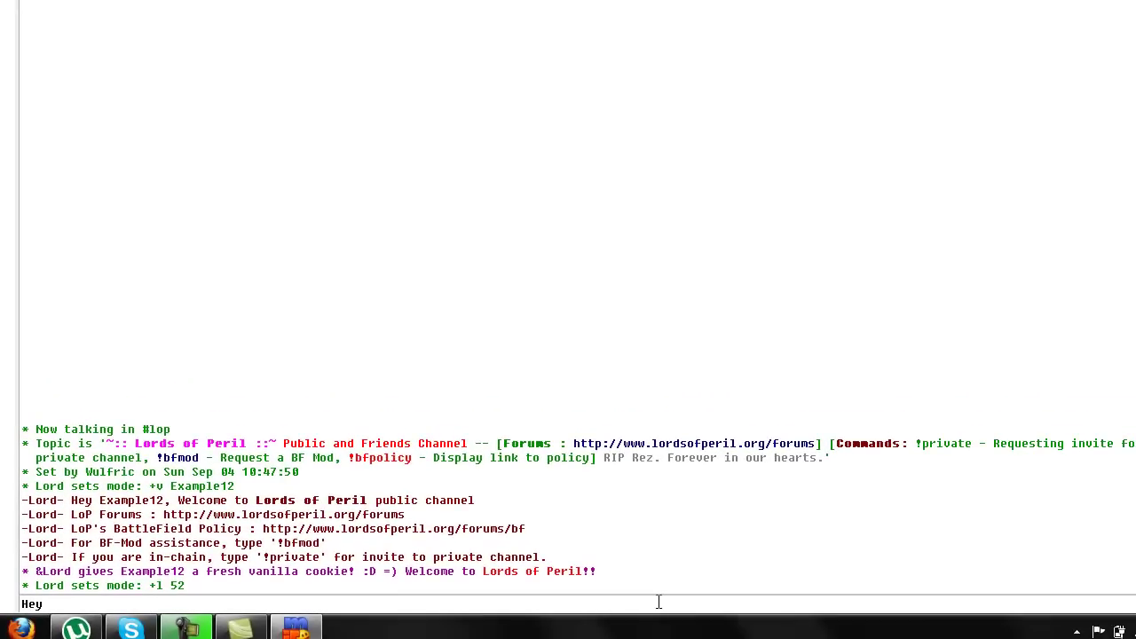
{"action": "type", "text": " can i get"}
{"action": "key", "text": "BackSpace"}
{"action": "key", "text": "BackSpace"}
{"action": "key", "text": "BackSpace"}
{"action": "key", "text": "BackSpace"}
{"action": "key", "text": "BackSpace"}
{"action": "key", "text": "BackSpace"}
{"action": "key", "text": "BackSpace"}
{"action": "key", "text": "BackSpace"}
{"action": "key", "text": "BackSpace"}
{"action": "type", "text": "anyone around to give access"}
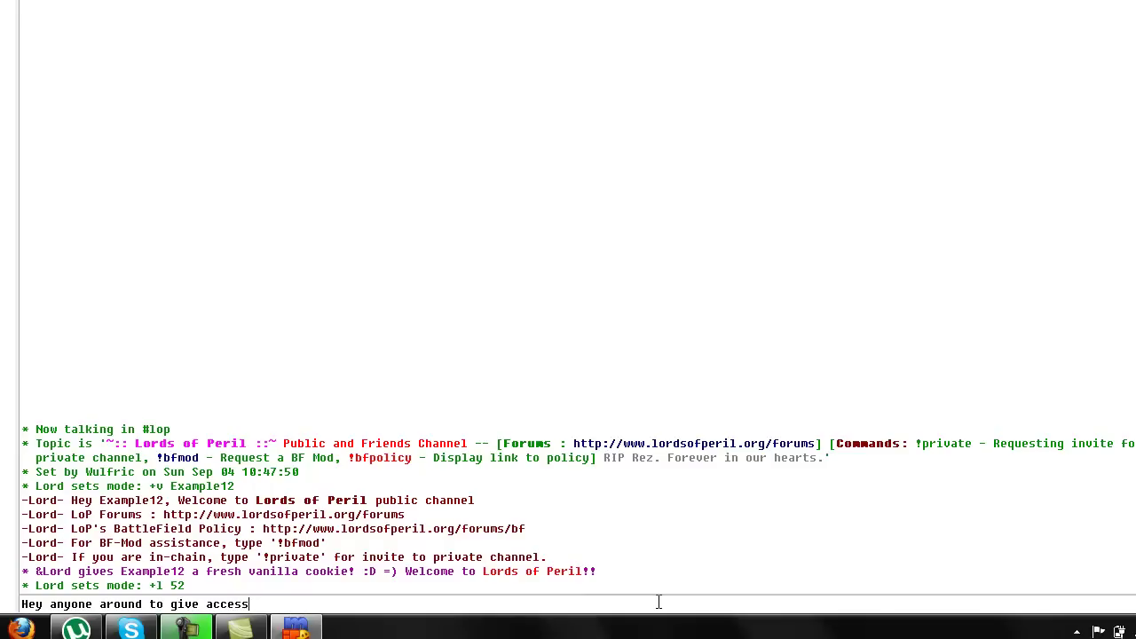
{"action": "key", "text": "BackSpace"}
{"action": "key", "text": "BackSpace"}
{"action": "key", "text": "BackSpace"}
{"action": "key", "text": "BackSpace"}
{"action": "key", "text": "BackSpace"}
{"action": "key", "text": "BackSpace"}
{"action": "key", "text": "BackSpace"}
{"action": "key", "text": "BackSpace"}
{"action": "key", "text": "BackSpace"}
{"action": "key", "text": "BackSpace"}
{"action": "key", "text": "BackSpace"}
{"action": "key", "text": "BackSpace"}
{"action": "key", "text": "BackSpace"}
{"action": "key", "text": "BackSpace"}
{"action": "key", "text": "BackSpace"}
{"action": "key", "text": "BackSpace"}
{"action": "key", "text": "BackSpace"}
{"action": "key", "text": "BackSpace"}
{"action": "key", "text": "BackSpace"}
{"action": "key", "text": "BackSpace"}
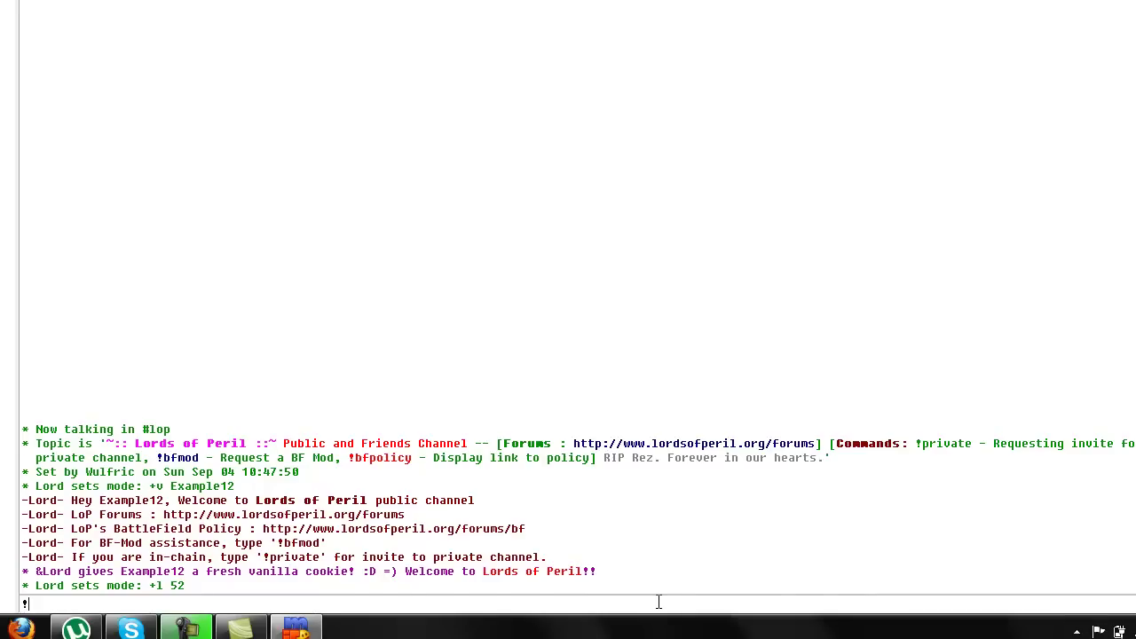
{"action": "type", "text": "pri"}
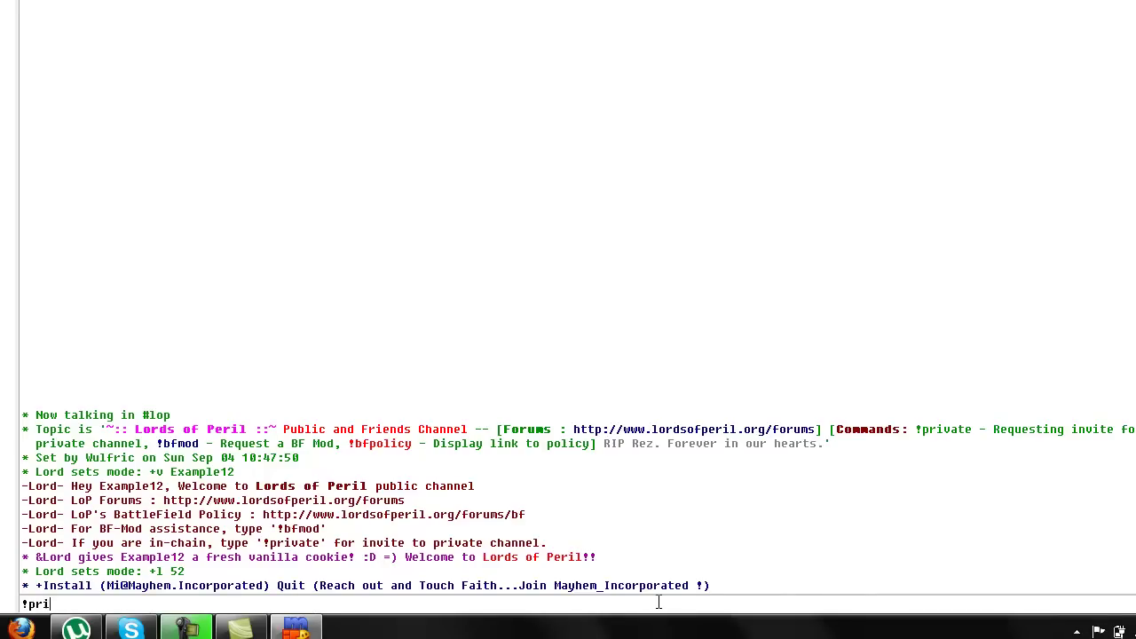
{"action": "type", "text": "vate"}
{"action": "key", "text": "Return"}
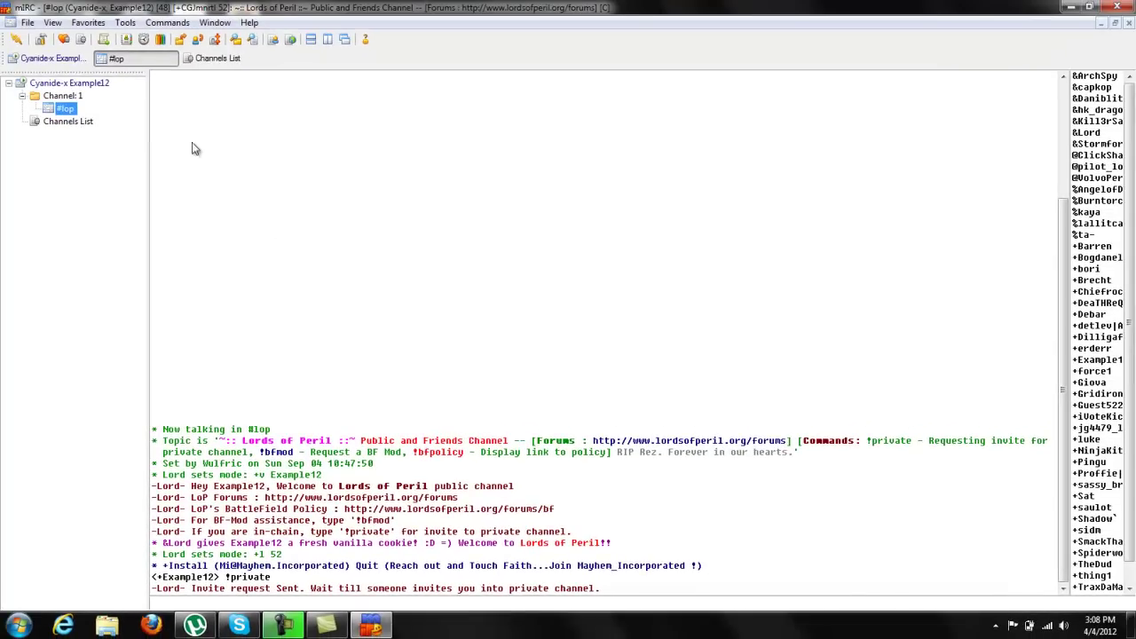
{"action": "left_click", "coordinate": [51, 123]}
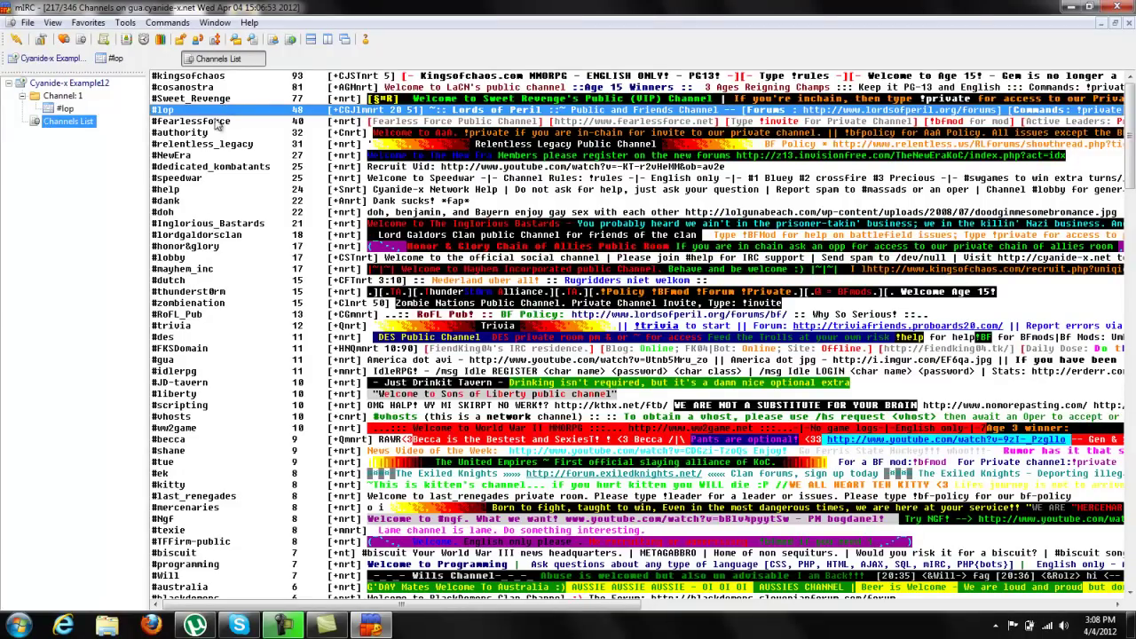
{"action": "left_click", "coordinate": [221, 428]}
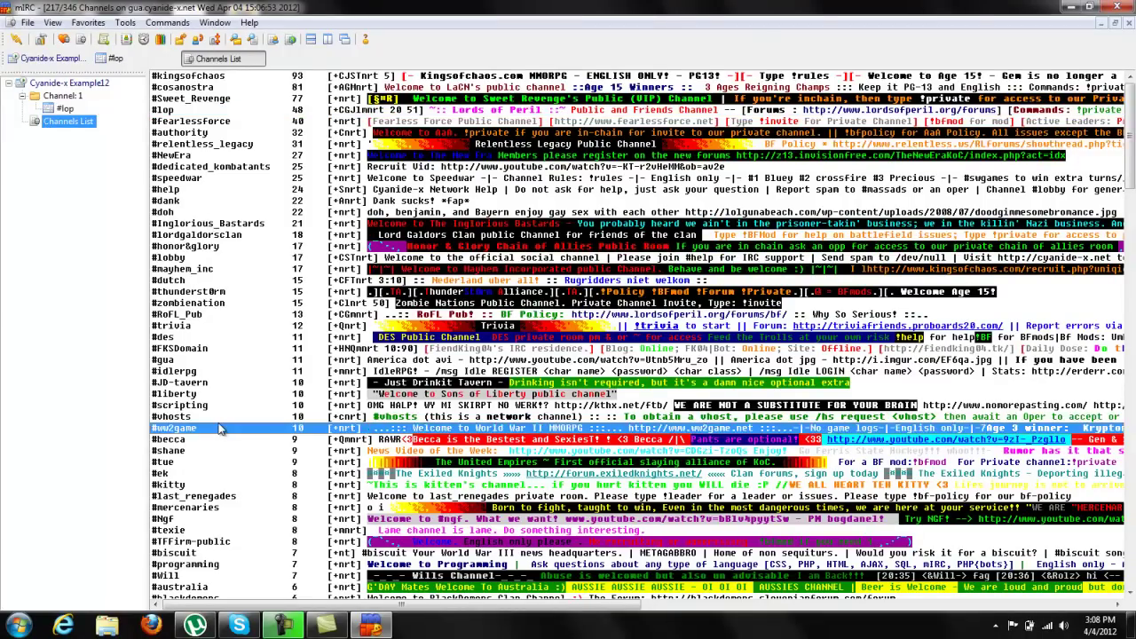
{"action": "scroll", "coordinate": [222, 429], "scroll_direction": "down", "scroll_amount": 10}
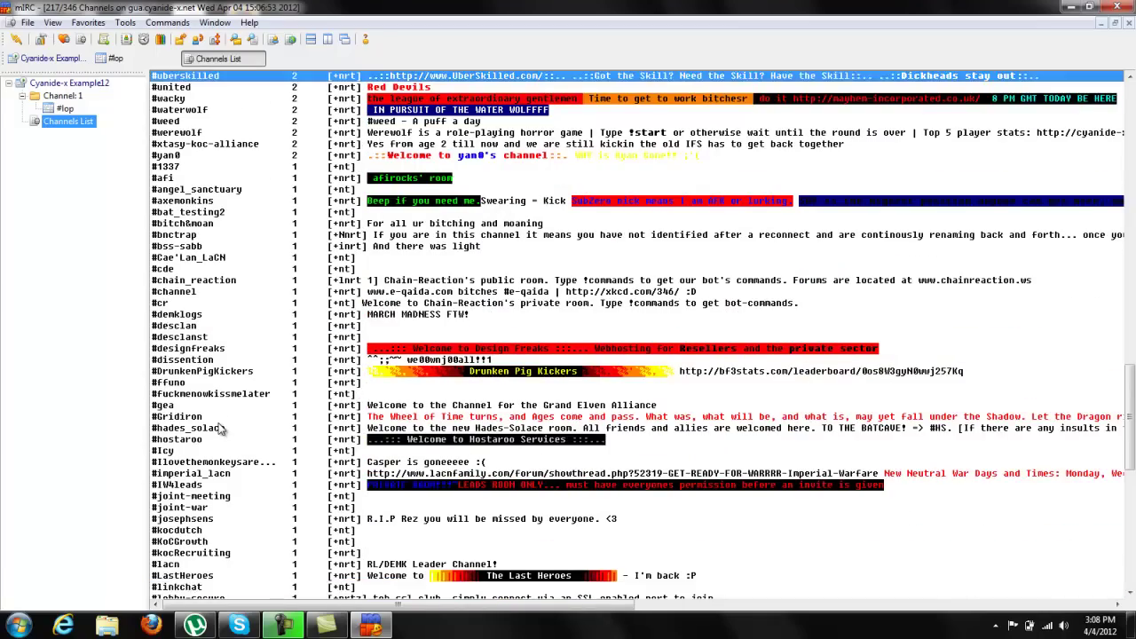
{"action": "key", "text": "Page_Down"}
{"action": "key", "text": "Home"}
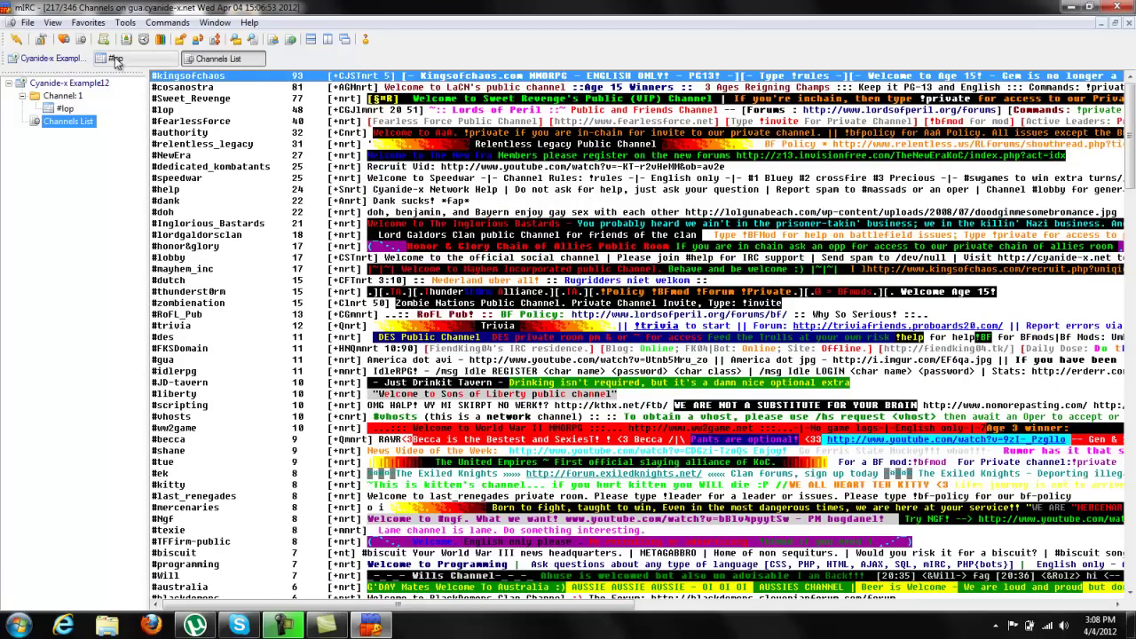
{"action": "left_click", "coordinate": [65, 109]}
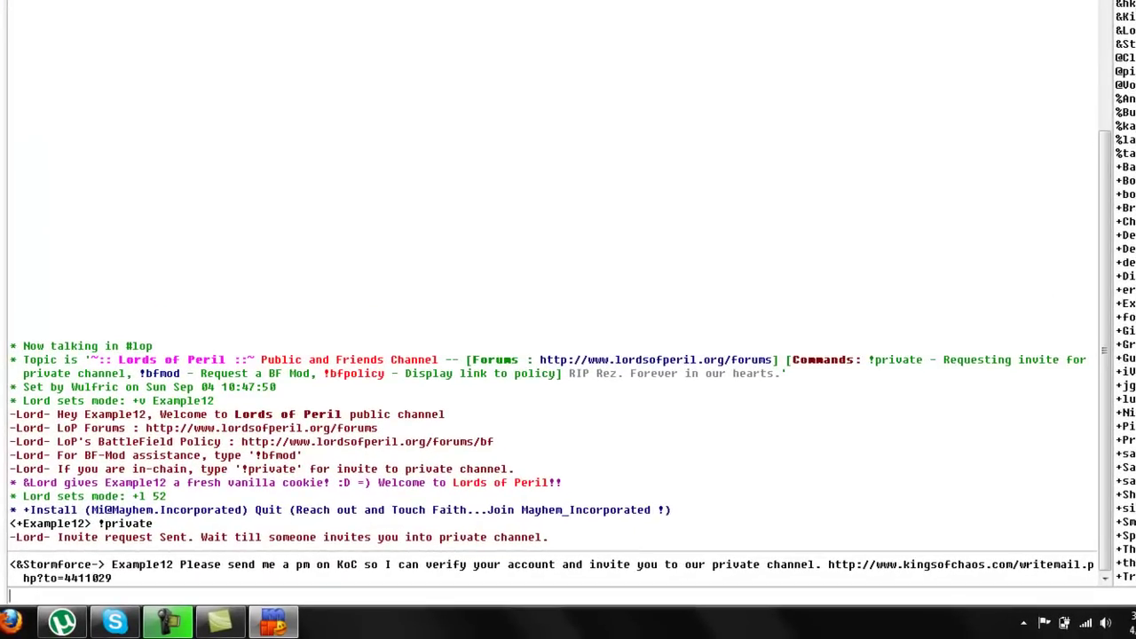
{"action": "type", "text": "Storm"}
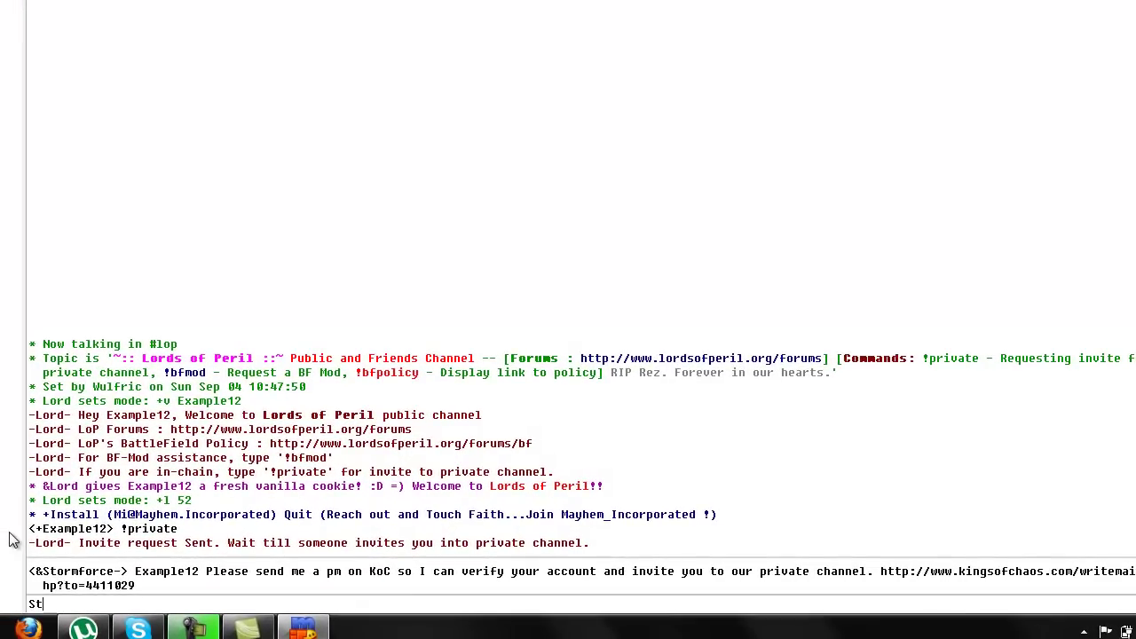
{"action": "key", "text": "BackSpace"}
{"action": "key", "text": "BackSpace"}
{"action": "key", "text": "BackSpace"}
{"action": "key", "text": "BackSpace"}
{"action": "key", "text": "BackSpace"}
Step: Open a private chat with the replying user and send an intro about the mIRC recording
{"action": "double_click", "coordinate": [104, 582]}
{"action": "type", "text": "Hi "}
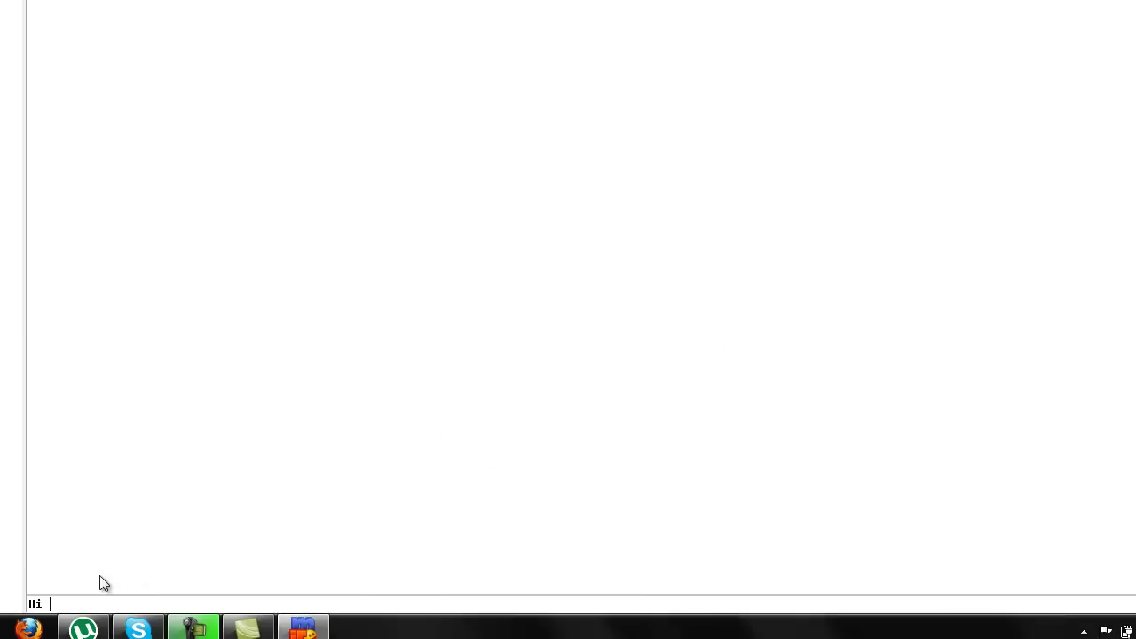
{"action": "type", "text": "storm im recording a video its punkro"}
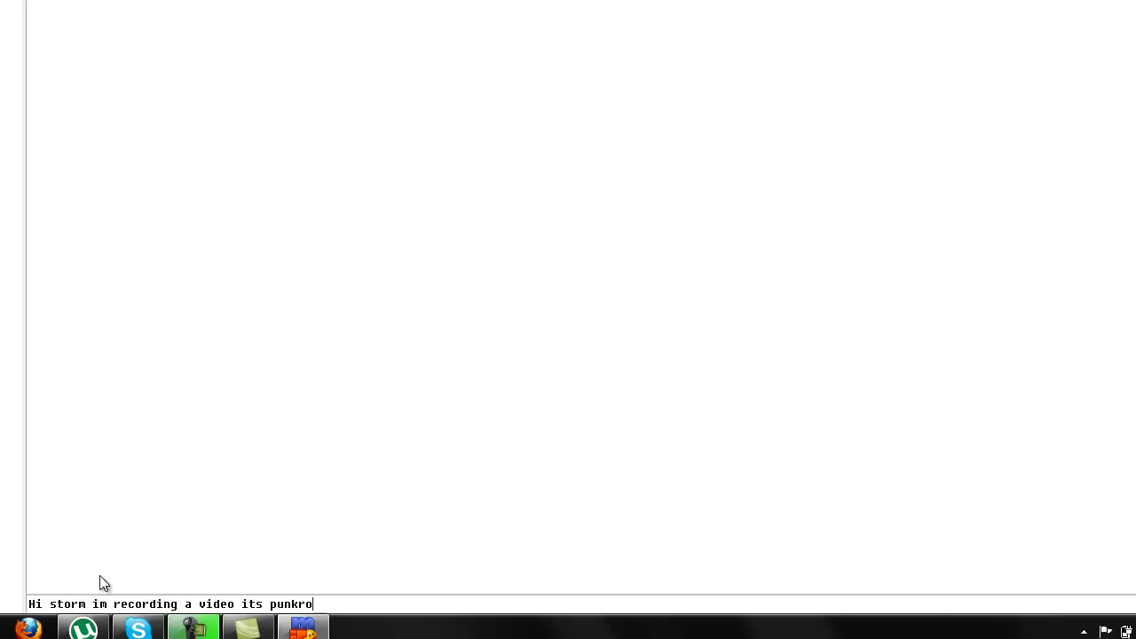
{"action": "type", "text": "cker7829 on how to use mirc"}
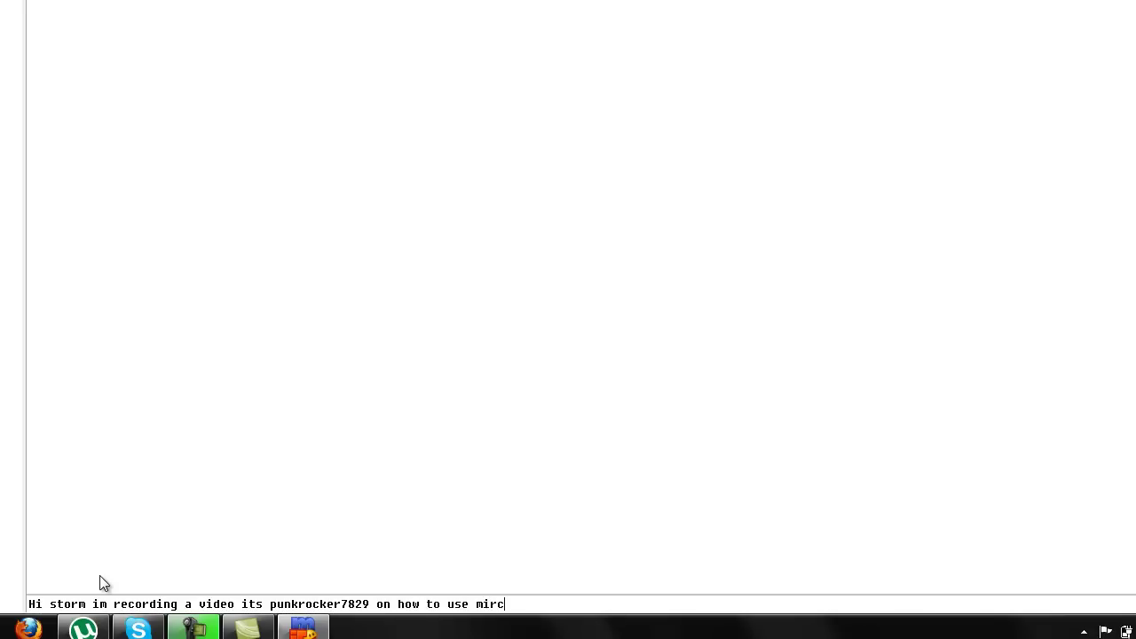
{"action": "key", "text": "Return"}
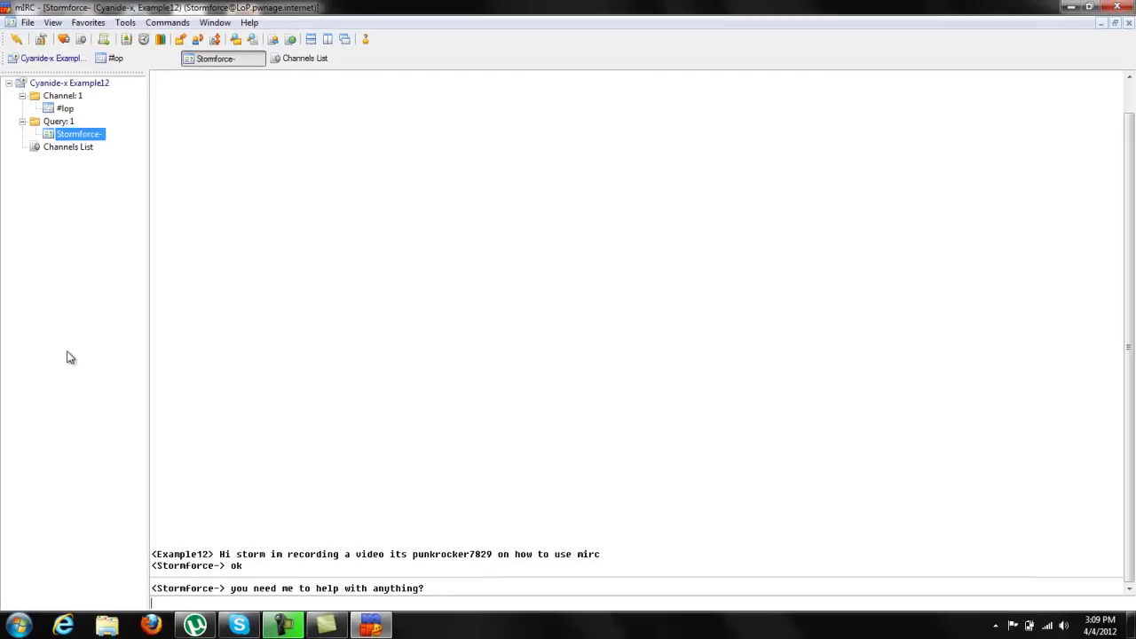
Step: Reply asking for an invite to #lordsofperil, then return to the Status window
{"action": "type", "text": "Y"}
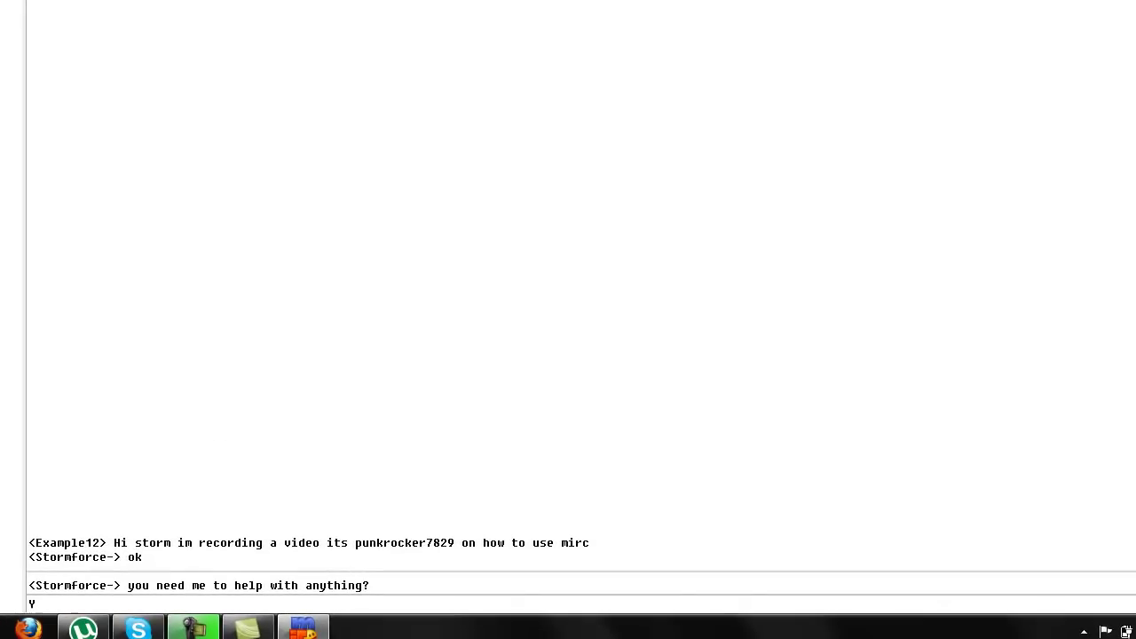
{"action": "type", "text": "es just invite to #lordsofp"}
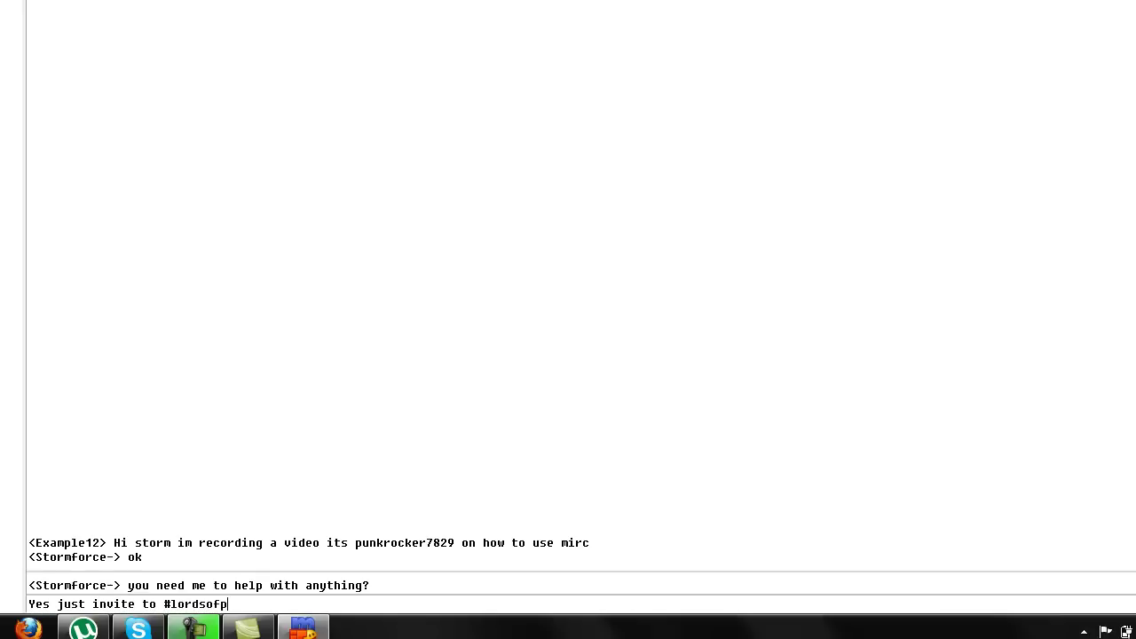
{"action": "type", "text": "eril so"}
{"action": "type", "text": "n send"}
{"action": "key", "text": "BackSpace"}
{"action": "key", "text": "BackSpace"}
{"action": "key", "text": "BackSpace"}
{"action": "type", "text": "how the users"}
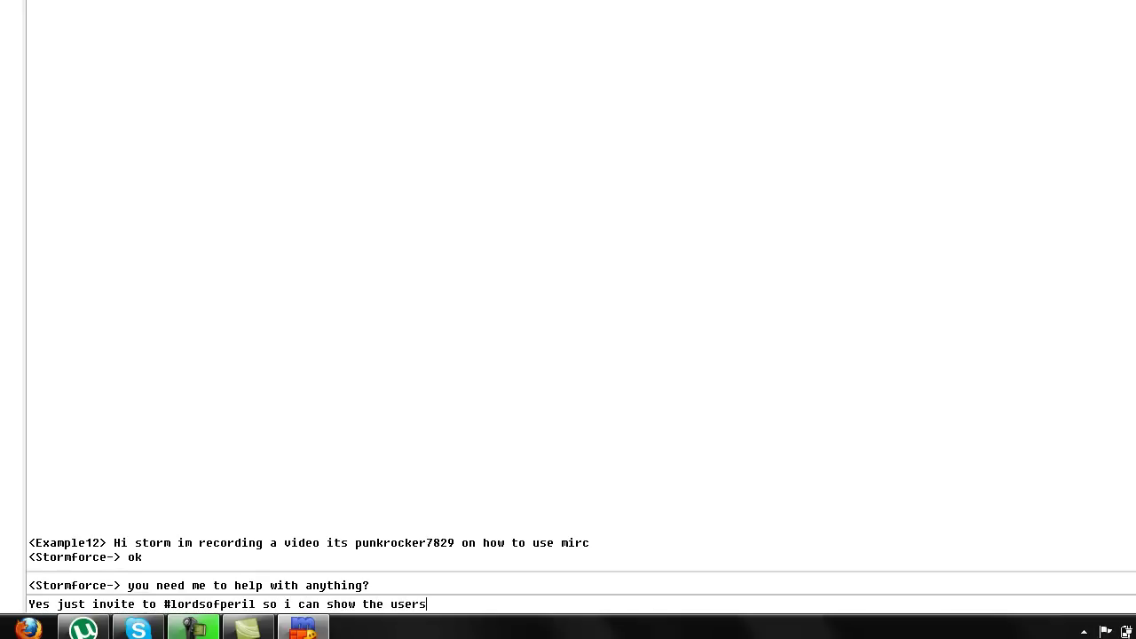
{"action": "key", "text": "Return"}
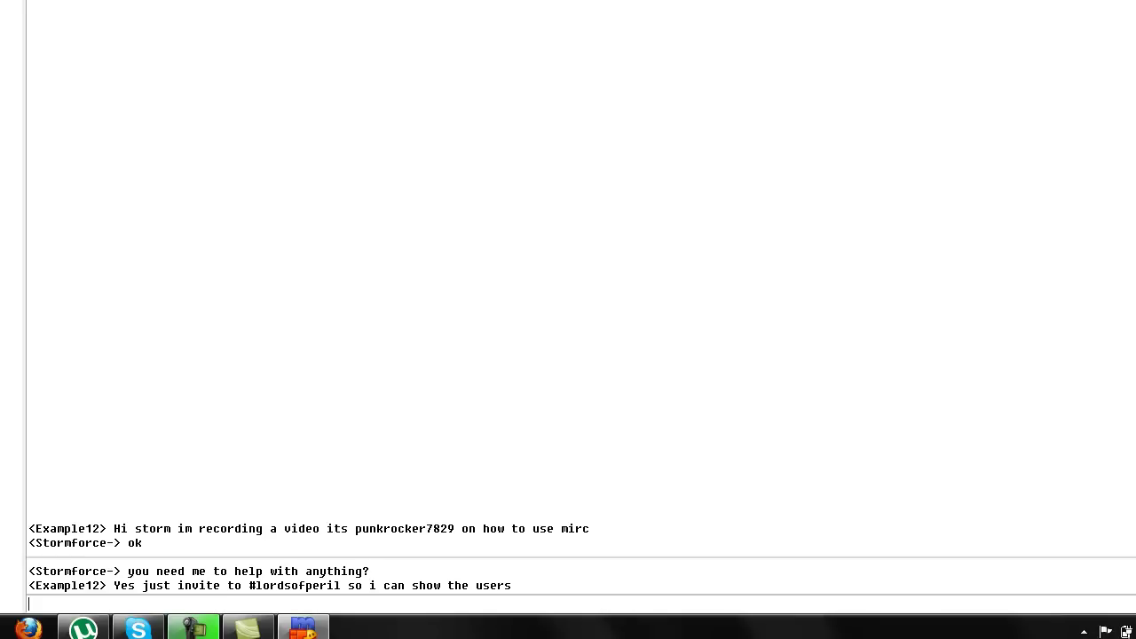
{"action": "key", "text": "ctrl+Tab"}
Step: Type '/cs invite #lordsofperil' in the Status window input line without sending it
{"action": "type", "text": "/cs invite #"}
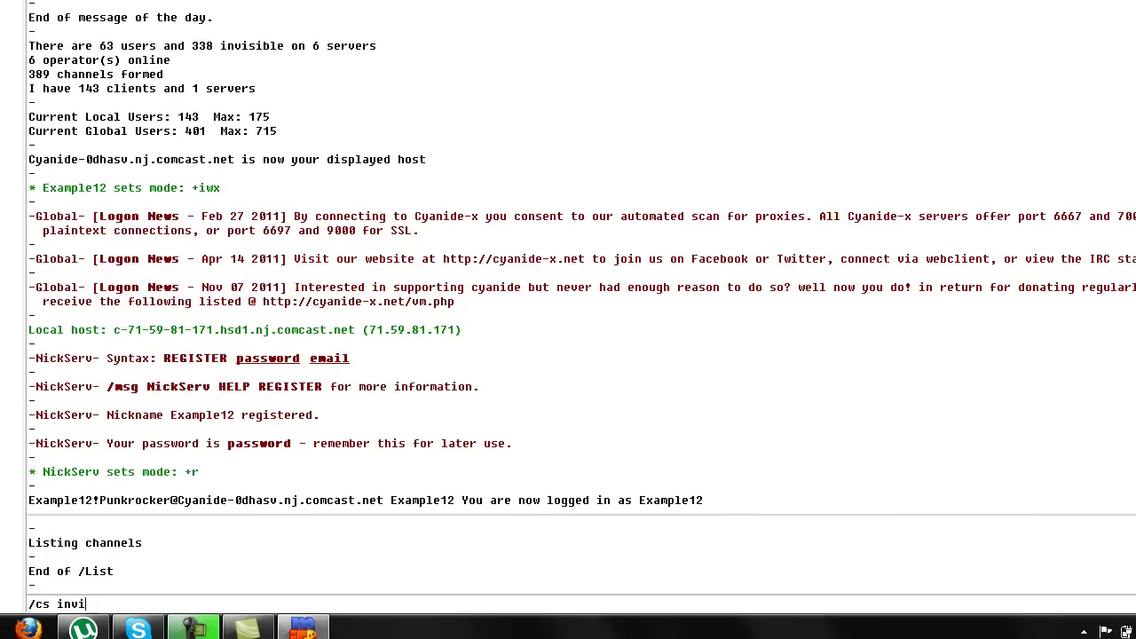
{"action": "type", "text": "lordsofperil"}
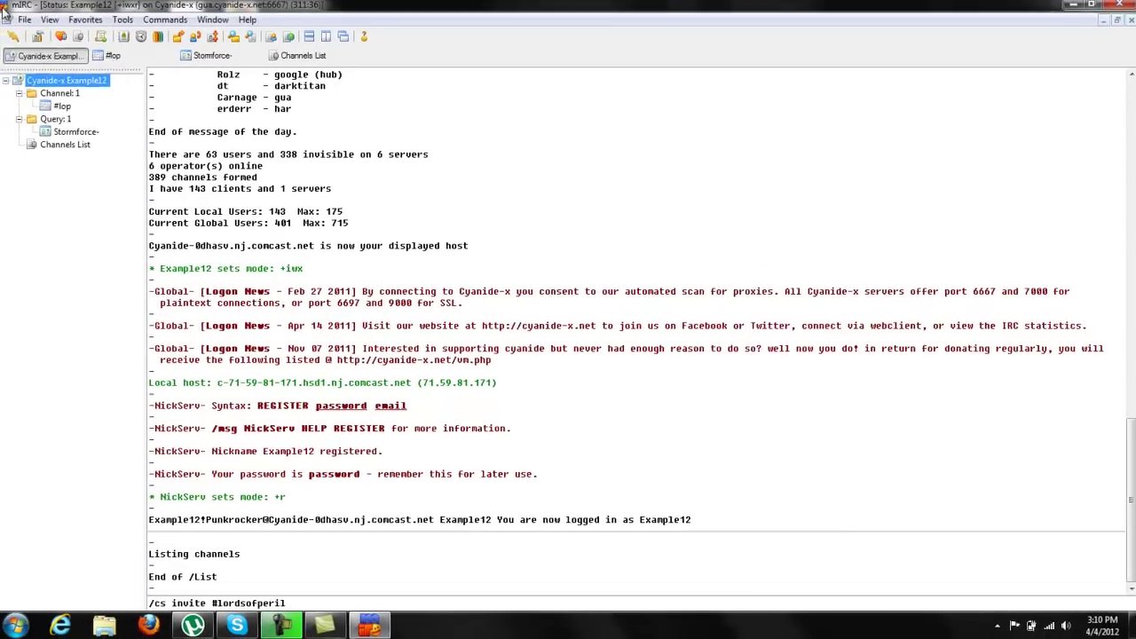
Step: Open the Perform settings from mIRC's connection options
{"action": "left_click", "coordinate": [4, 7]}
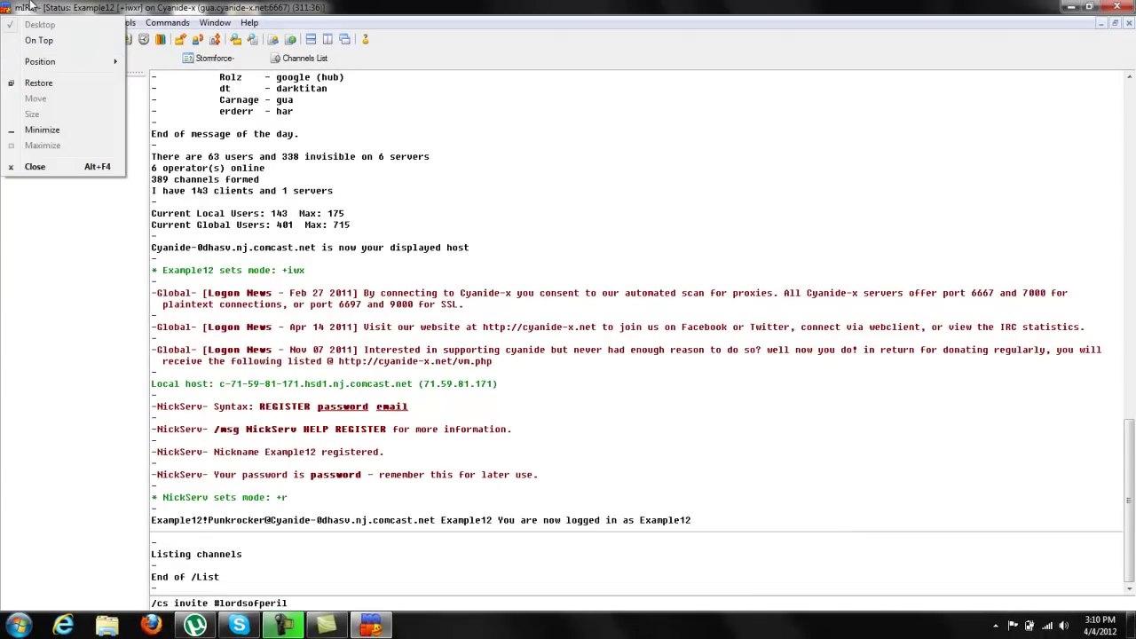
{"action": "left_click", "coordinate": [35, 8]}
{"action": "left_click", "coordinate": [25, 24]}
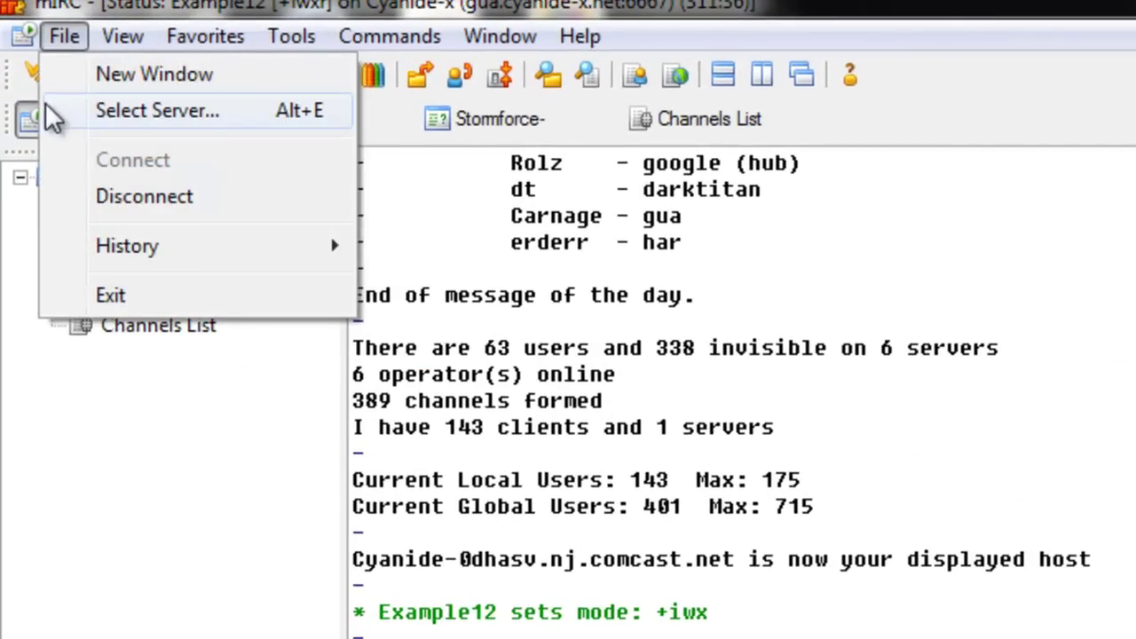
{"action": "left_click", "coordinate": [29, 53]}
{"action": "left_click", "coordinate": [102, 205]}
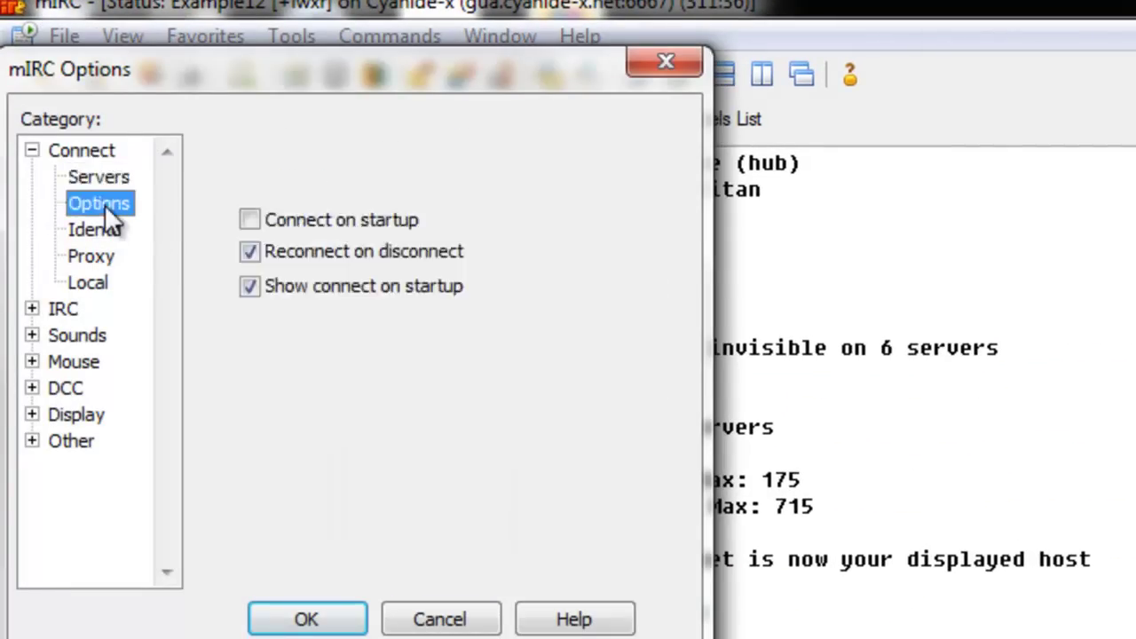
{"action": "left_click", "coordinate": [621, 231]}
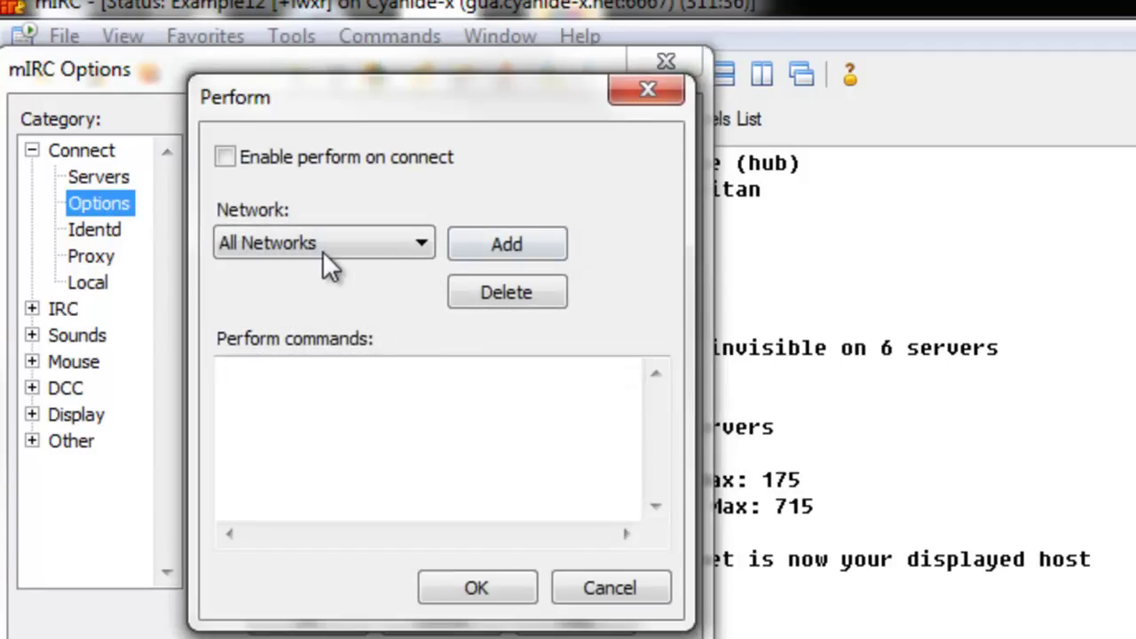
Step: Add a network-specific perform set for the Cyanide-x network
{"action": "left_click", "coordinate": [316, 253]}
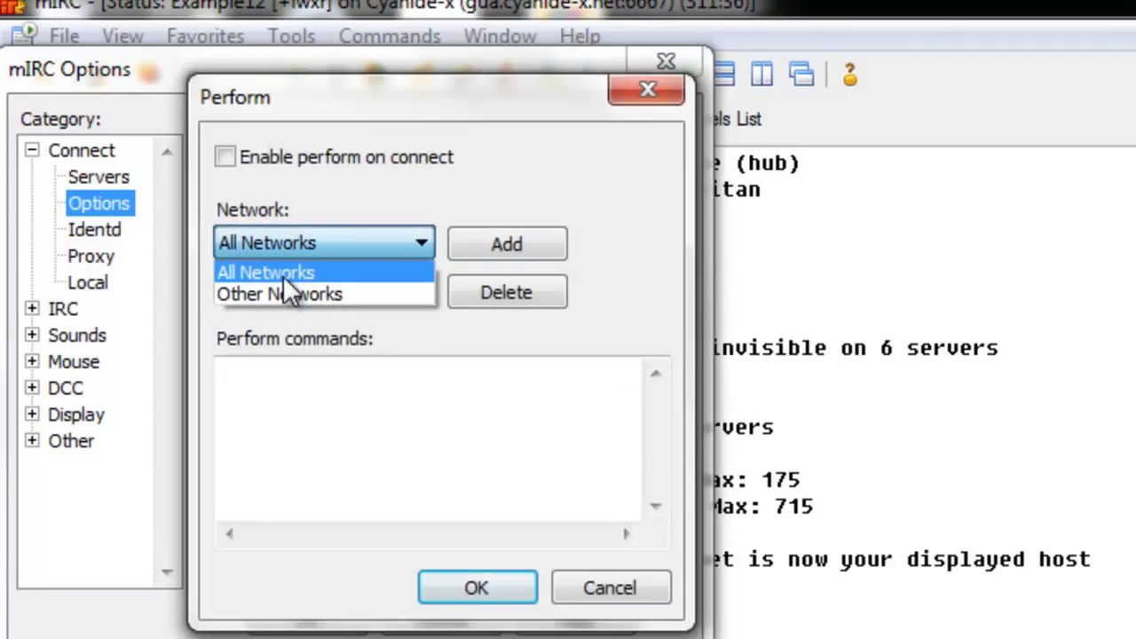
{"action": "left_click", "coordinate": [284, 271]}
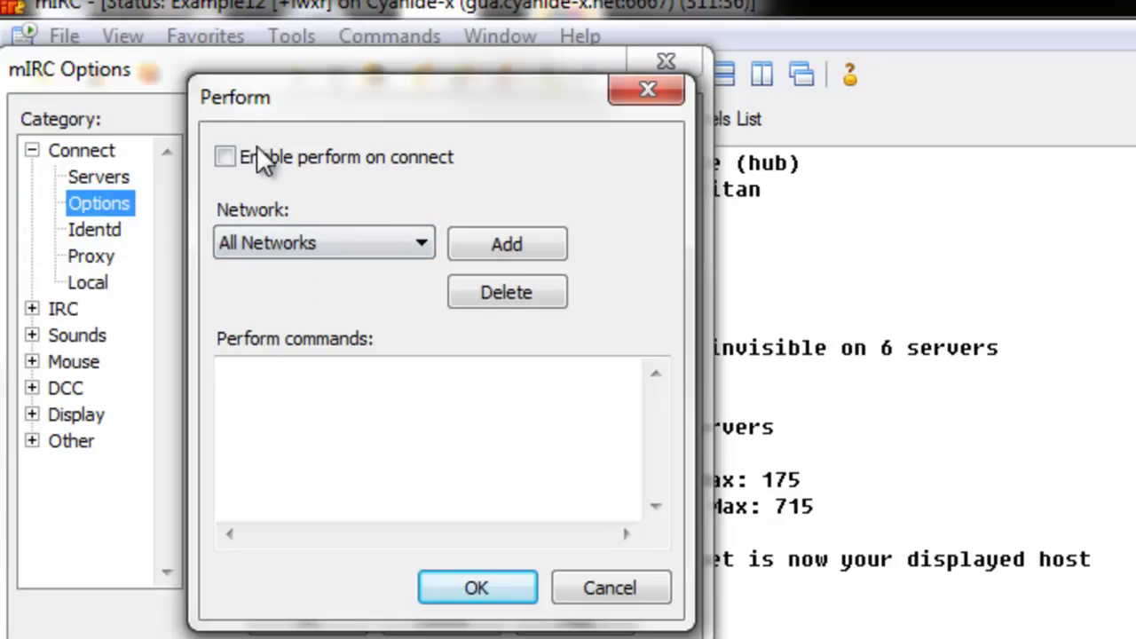
{"action": "left_click", "coordinate": [498, 244]}
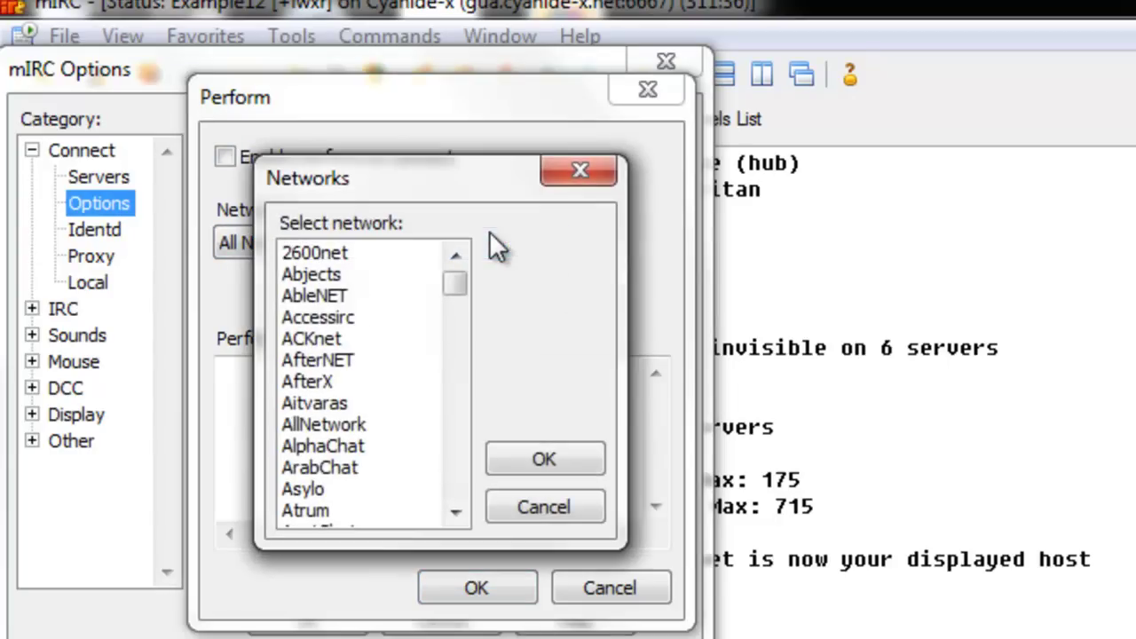
{"action": "left_click", "coordinate": [364, 400]}
{"action": "key", "text": "c"}
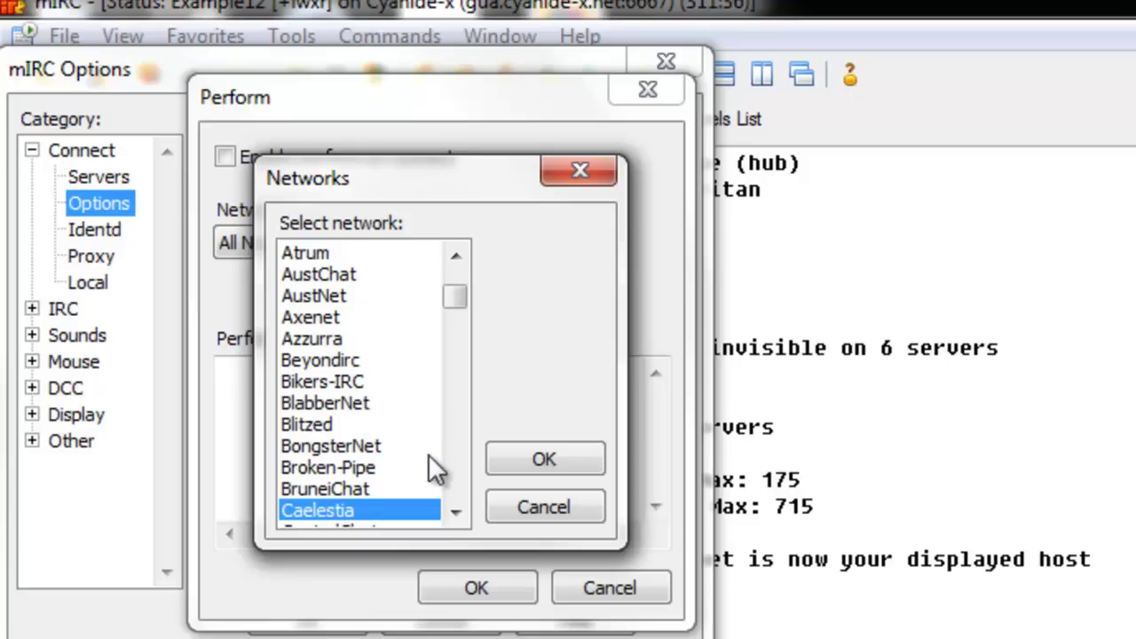
{"action": "left_click", "coordinate": [448, 466]}
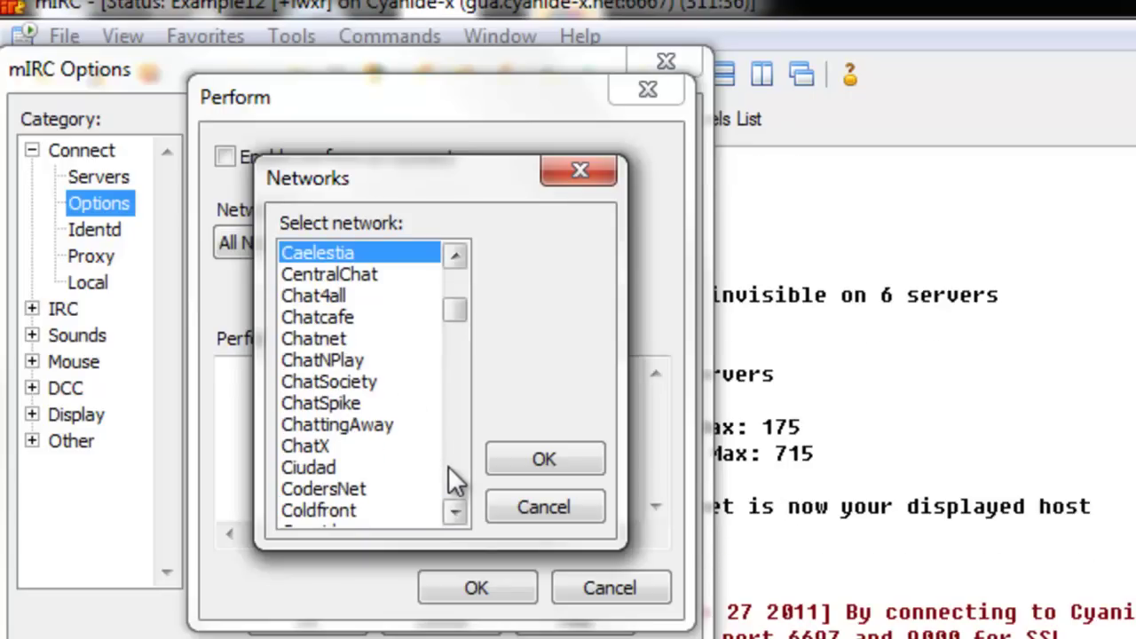
{"action": "left_click", "coordinate": [449, 466]}
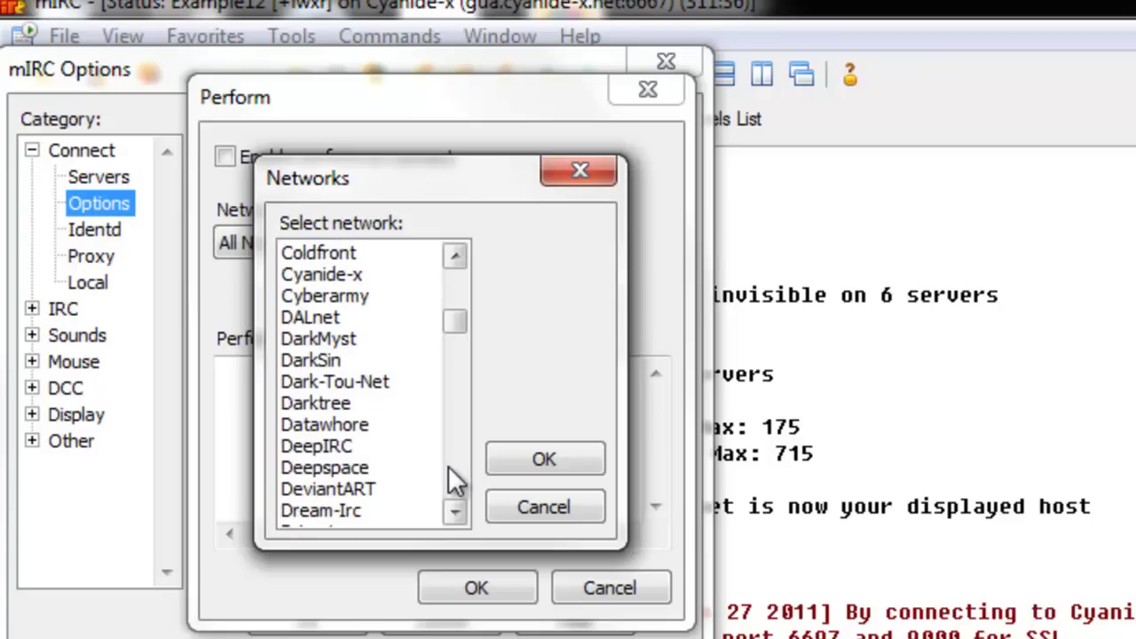
{"action": "left_click", "coordinate": [306, 272]}
{"action": "left_click", "coordinate": [544, 459]}
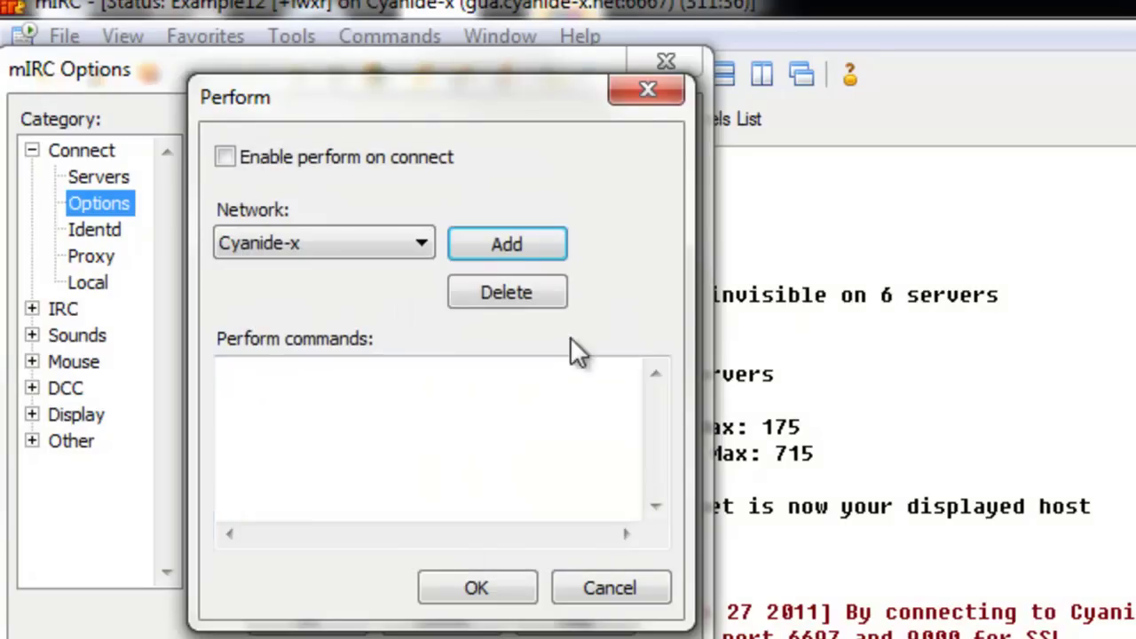
Step: Add perform commands '/cs invite #lordsofperil' and '/join #lordsofperil', enable perform on connect, and save
{"action": "left_click", "coordinate": [360, 432]}
{"action": "type", "text": "/cs"}
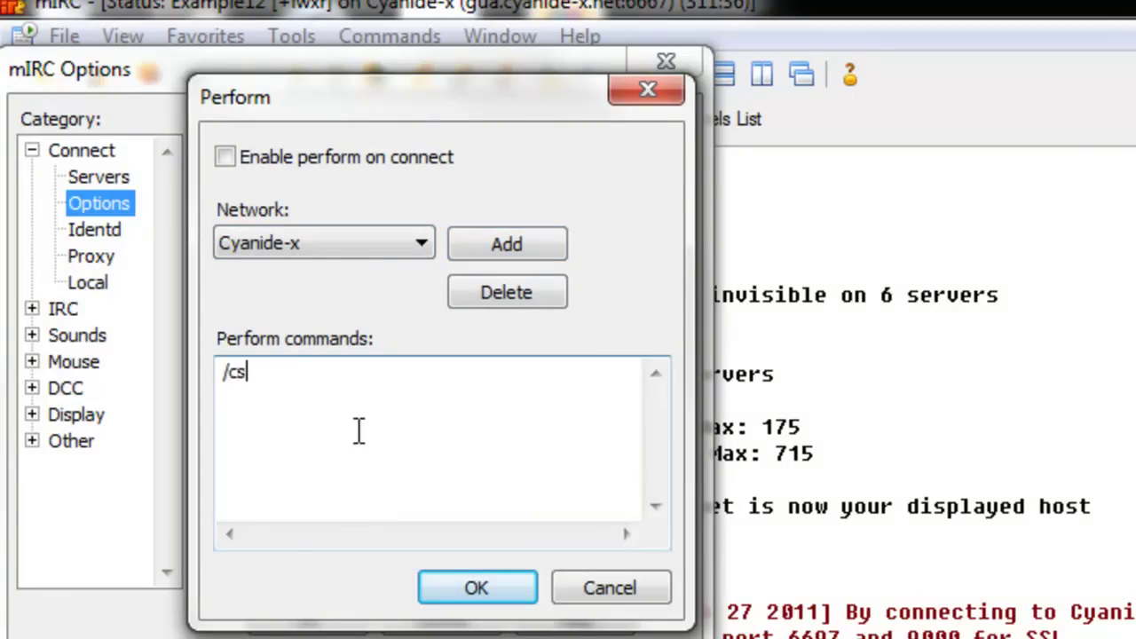
{"action": "type", "text": " invite #lords"}
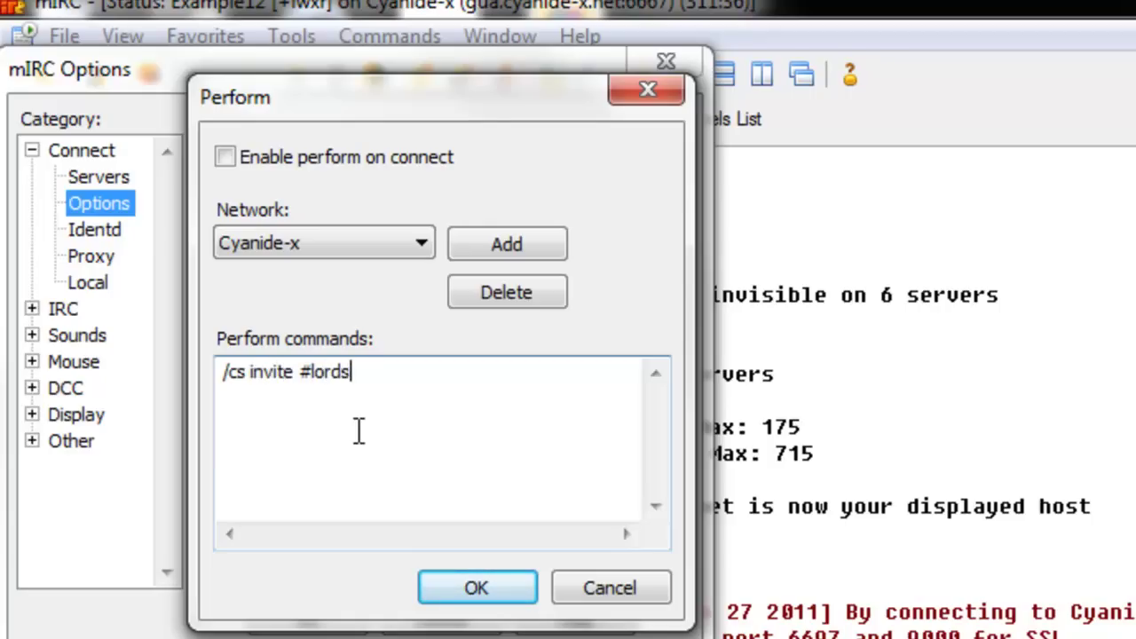
{"action": "type", "text": "ofperil"}
{"action": "key", "text": "Return"}
{"action": "type", "text": "/"}
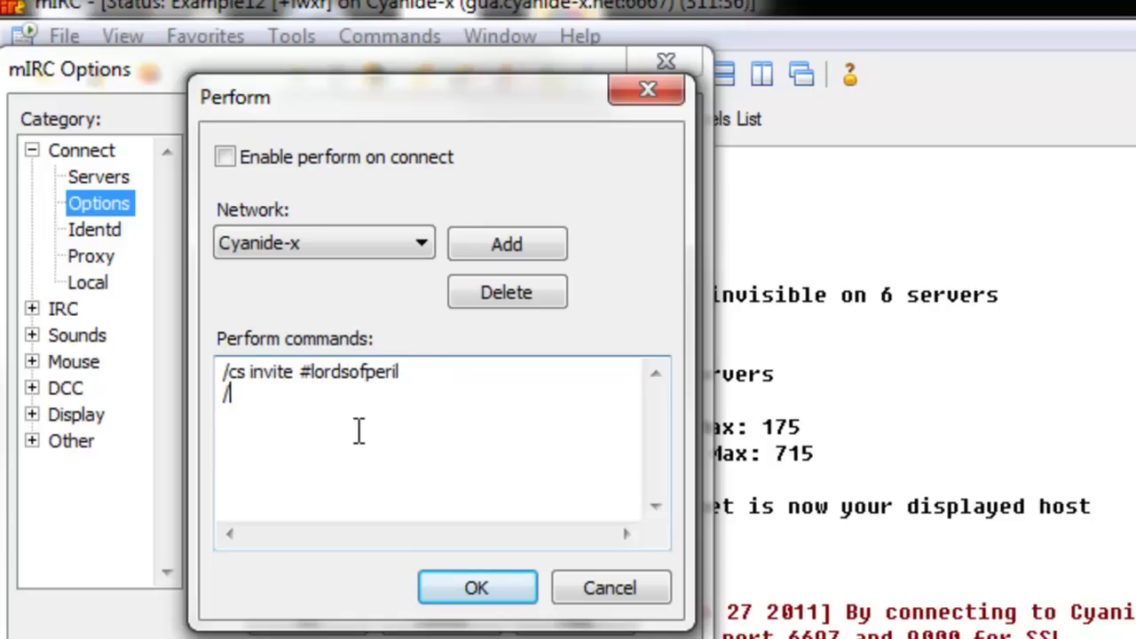
{"action": "type", "text": "join #lordsofperil"}
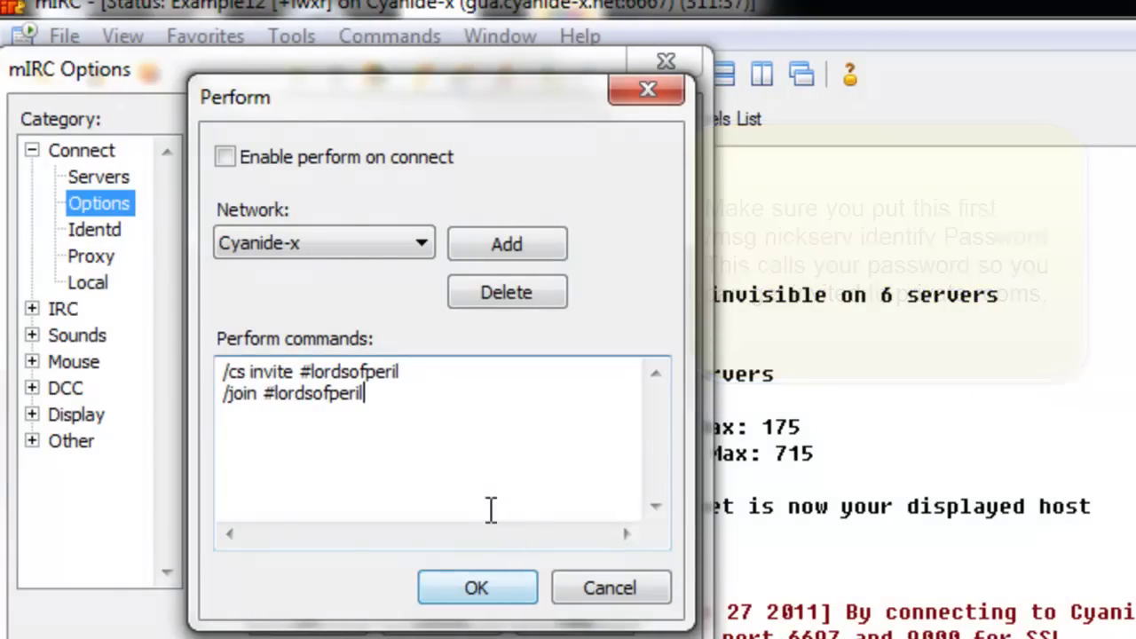
{"action": "left_click", "coordinate": [222, 155]}
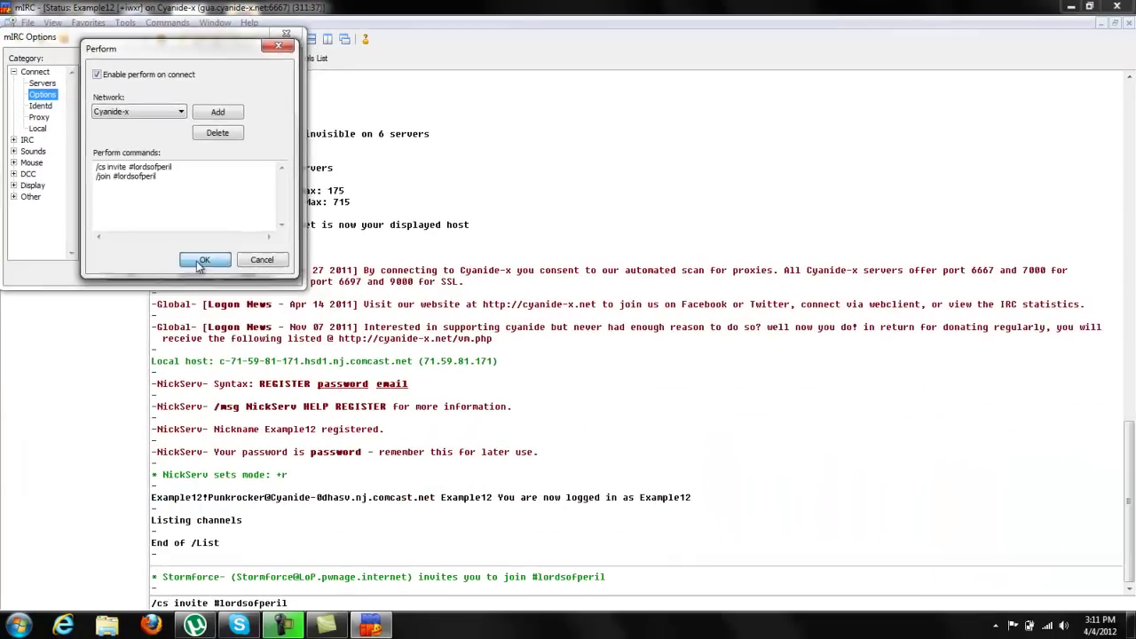
{"action": "left_click", "coordinate": [196, 261]}
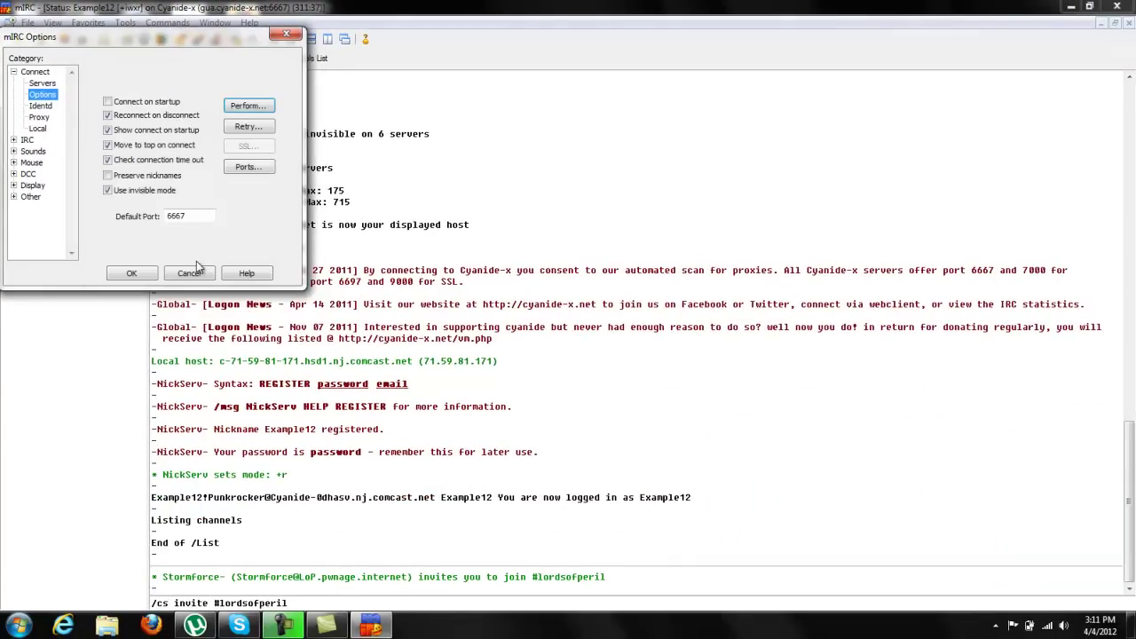
Step: Close Options, then replace the input line with '/join #lordsofperil' and join
{"action": "left_click", "coordinate": [127, 272]}
{"action": "left_click_drag", "start_coordinate": [300, 603], "coordinate": [137, 597]}
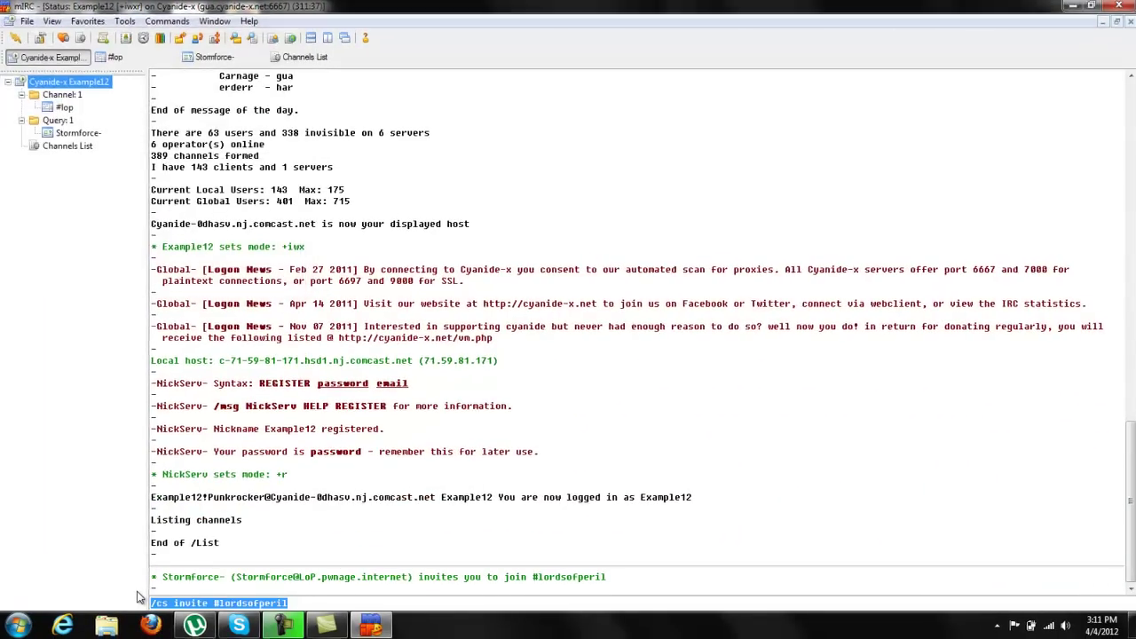
{"action": "type", "text": "/join #lordsofperil"}
{"action": "key", "text": "Return"}
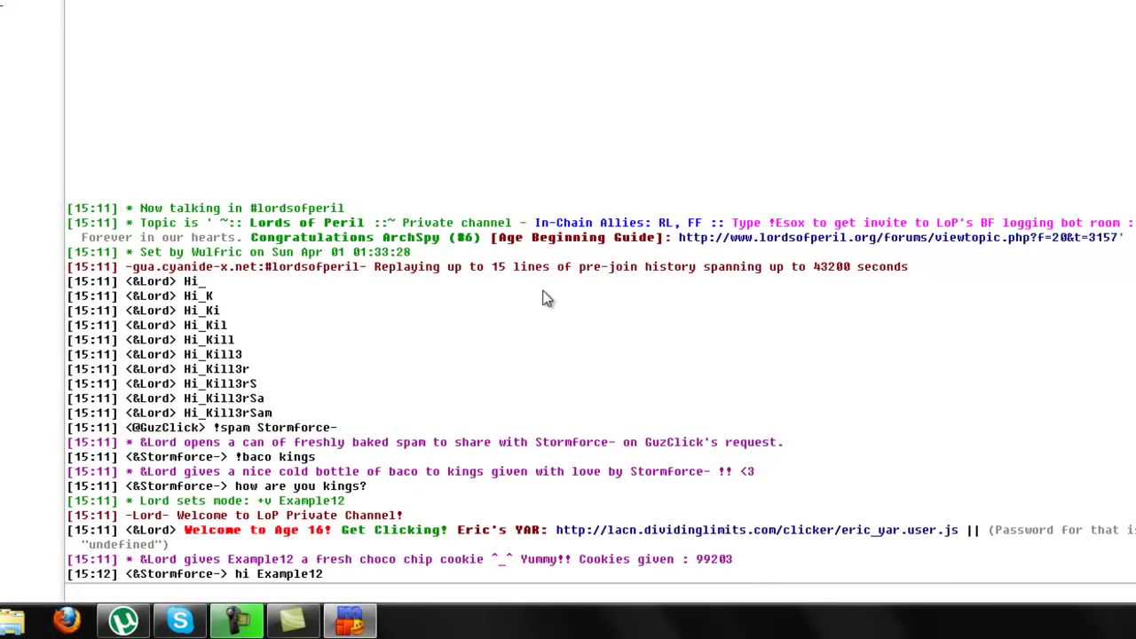
Step: Send a 'how is it going' greeting to the operator and a 'thank you' message
{"action": "type", "text": "Hey storm how"}
{"action": "type", "text": " is it going"}
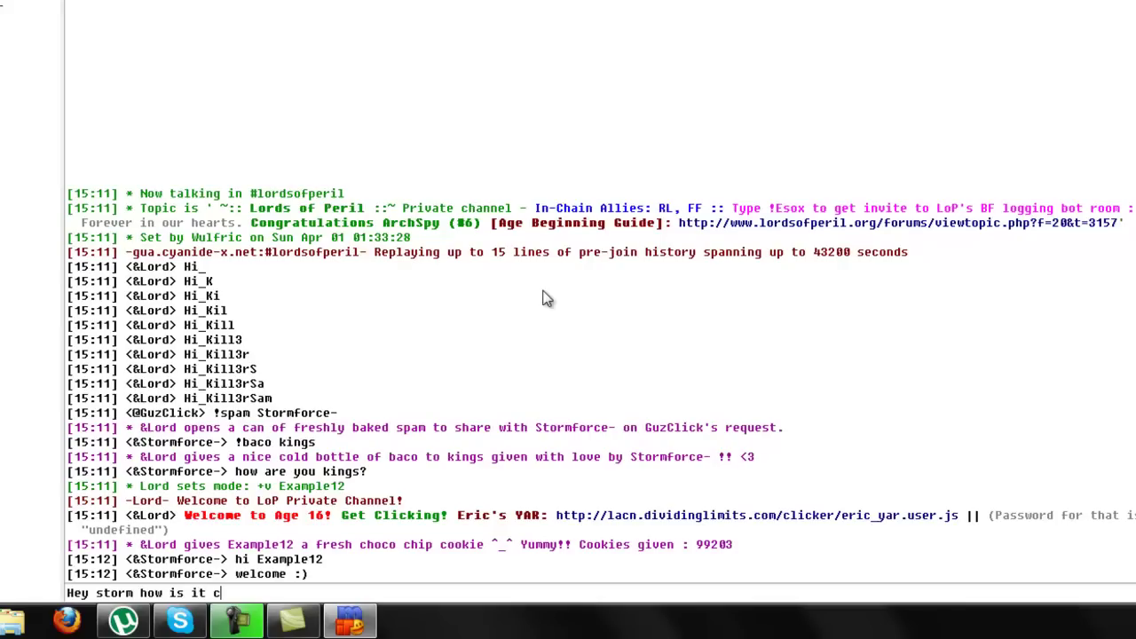
{"action": "key", "text": "Return"}
{"action": "type", "text": "thank you"}
{"action": "key", "text": "Return"}
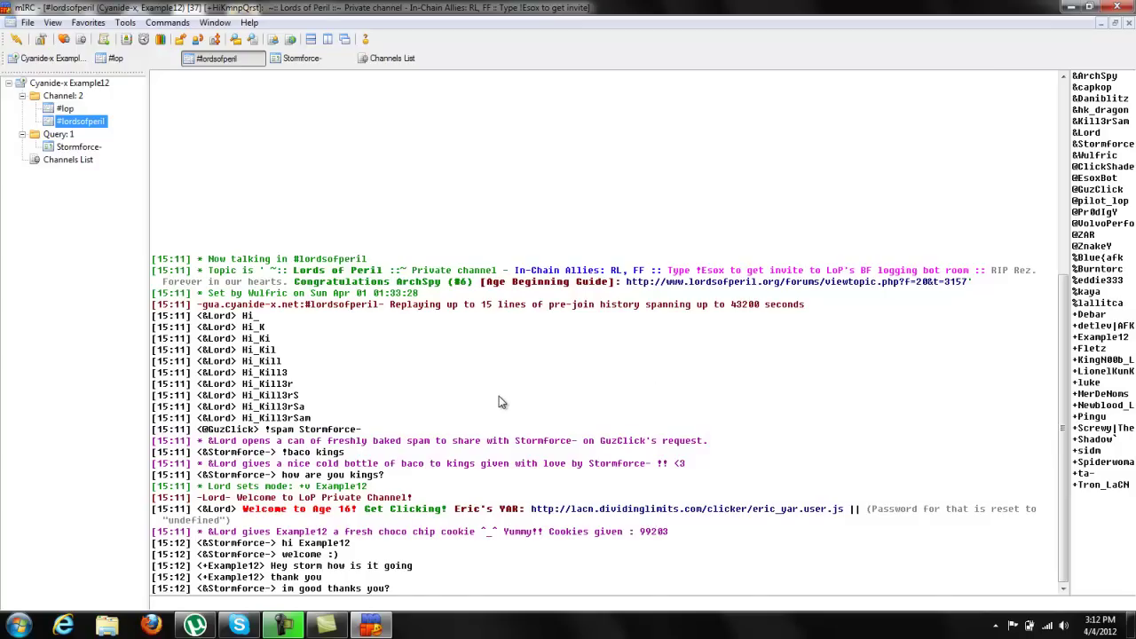
Step: Switch to the private conversation with the operator in the treebar
{"action": "left_click", "coordinate": [80, 147]}
{"action": "left_click", "coordinate": [78, 96]}
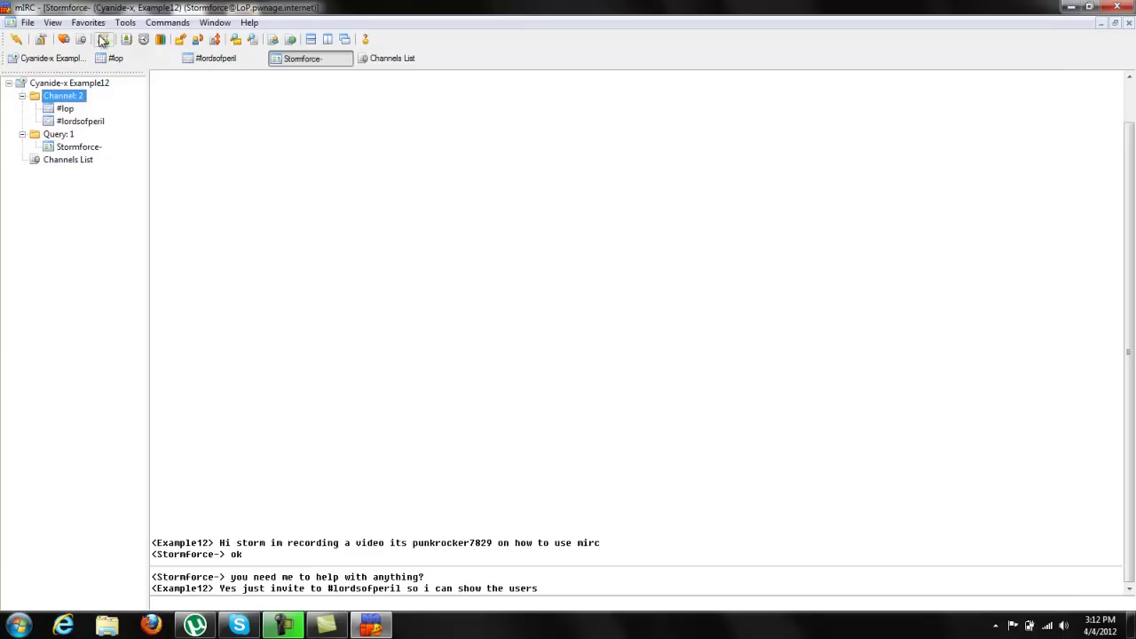
{"action": "left_click", "coordinate": [125, 22]}
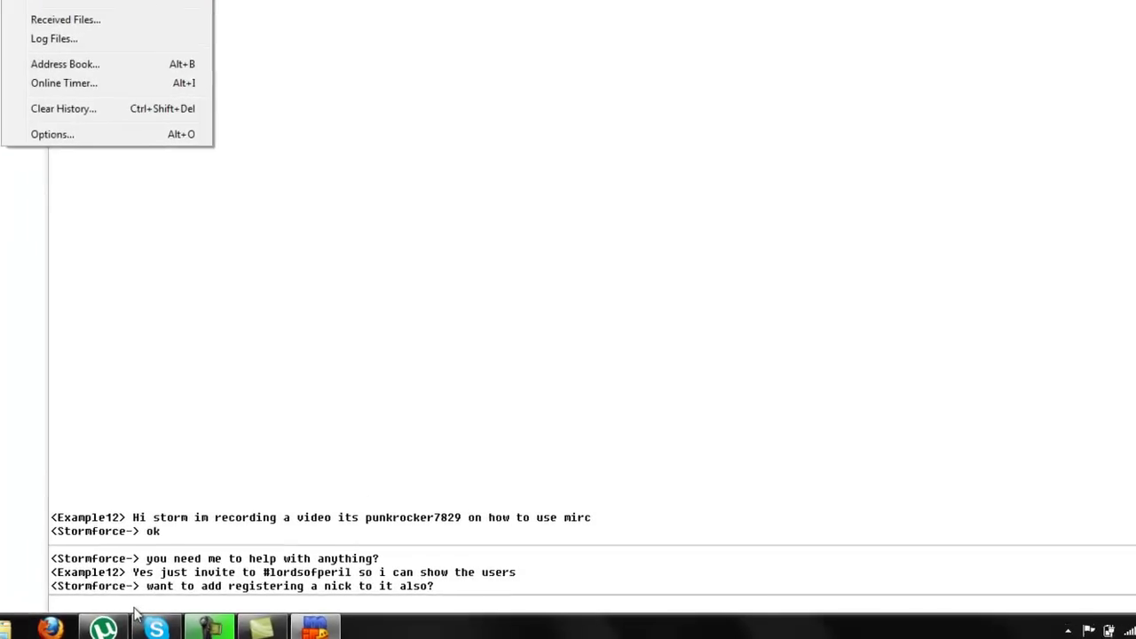
{"action": "left_click", "coordinate": [135, 605]}
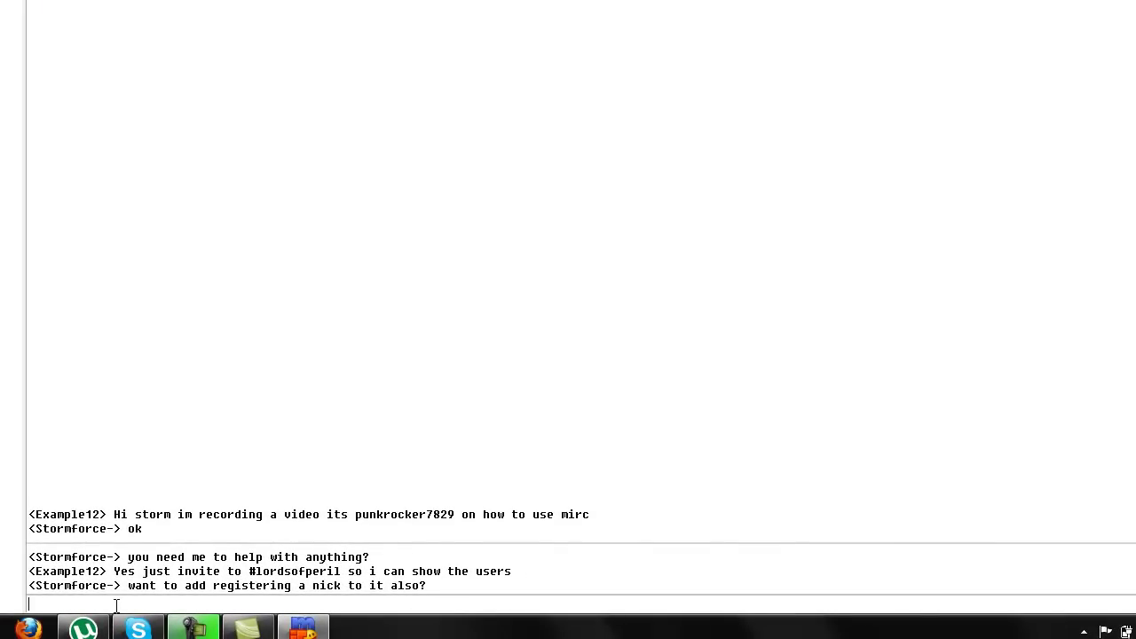
Step: Reply 'no im fine' in the private chat, then clear the half-typed /cs invite command
{"action": "type", "text": "no im fine"}
{"action": "key", "text": "Return"}
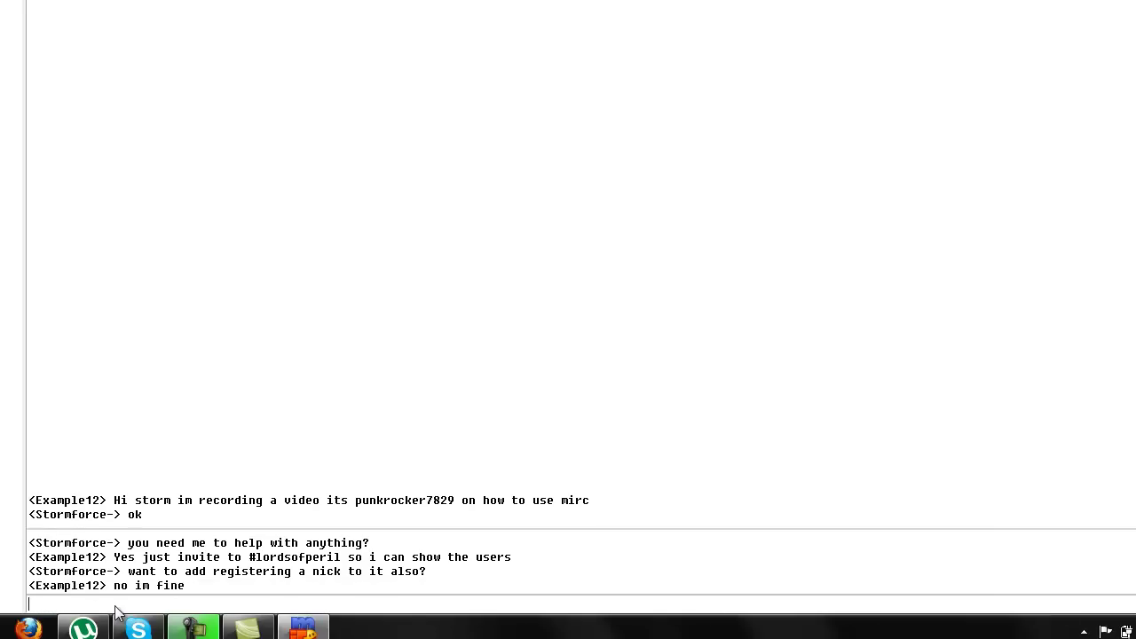
{"action": "type", "text": "/cs invite"}
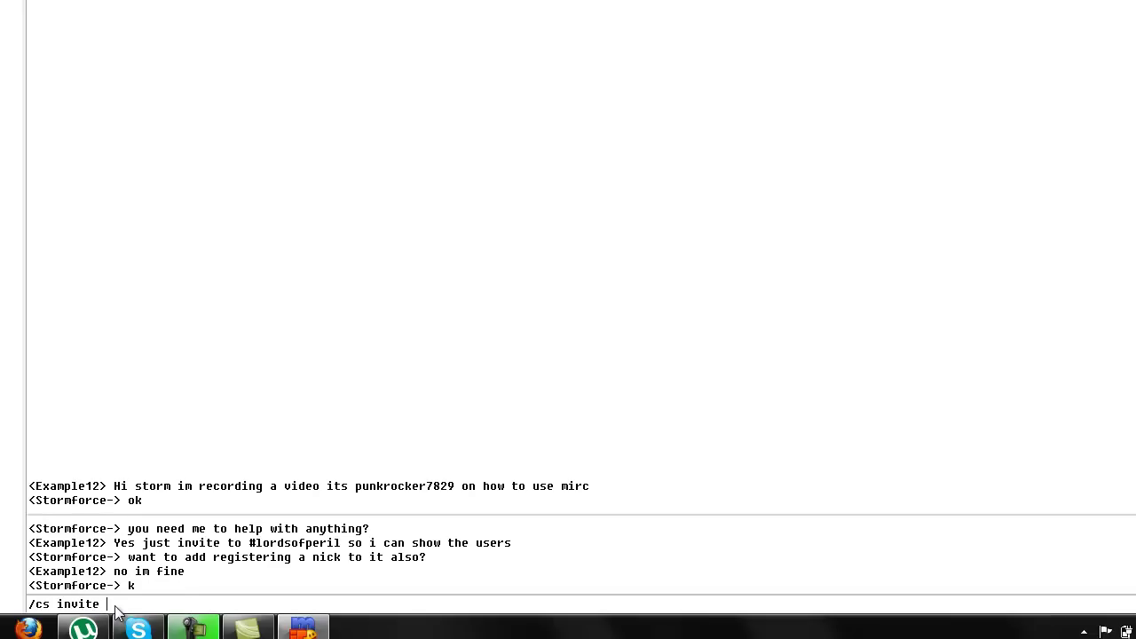
{"action": "key", "text": "BackSpace"}
{"action": "key", "text": "BackSpace"}
{"action": "key", "text": "BackSpace"}
{"action": "key", "text": "BackSpace"}
{"action": "key", "text": "BackSpace"}
{"action": "key", "text": "BackSpace"}
{"action": "key", "text": "BackSpace"}
{"action": "key", "text": "BackSpace"}
{"action": "key", "text": "BackSpace"}
{"action": "key", "text": "BackSpace"}
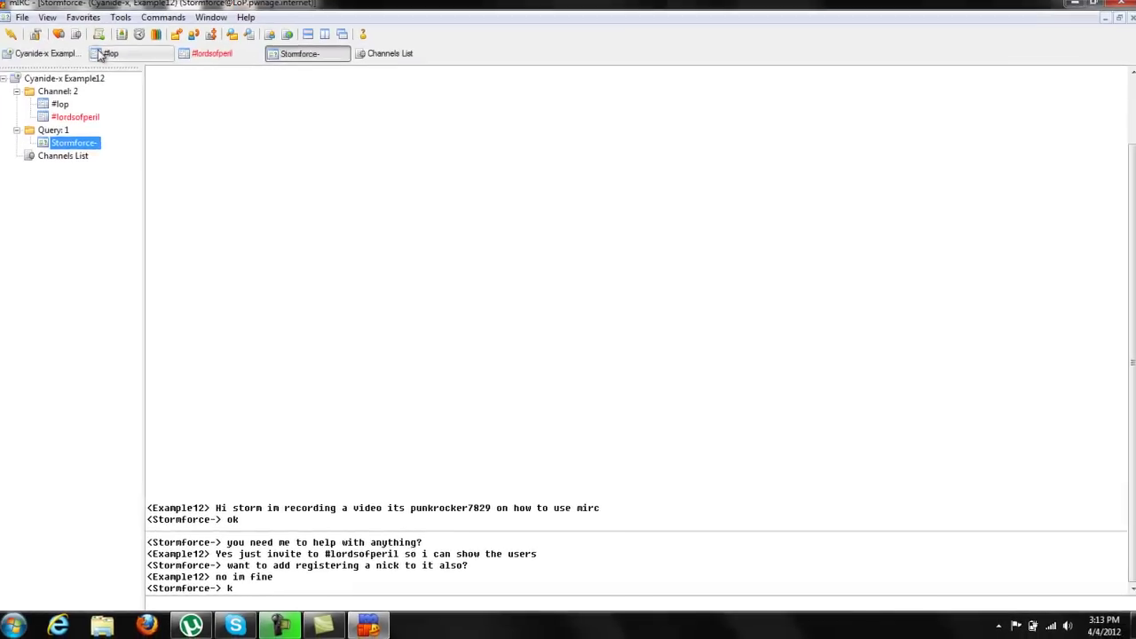
{"action": "left_click", "coordinate": [121, 18]}
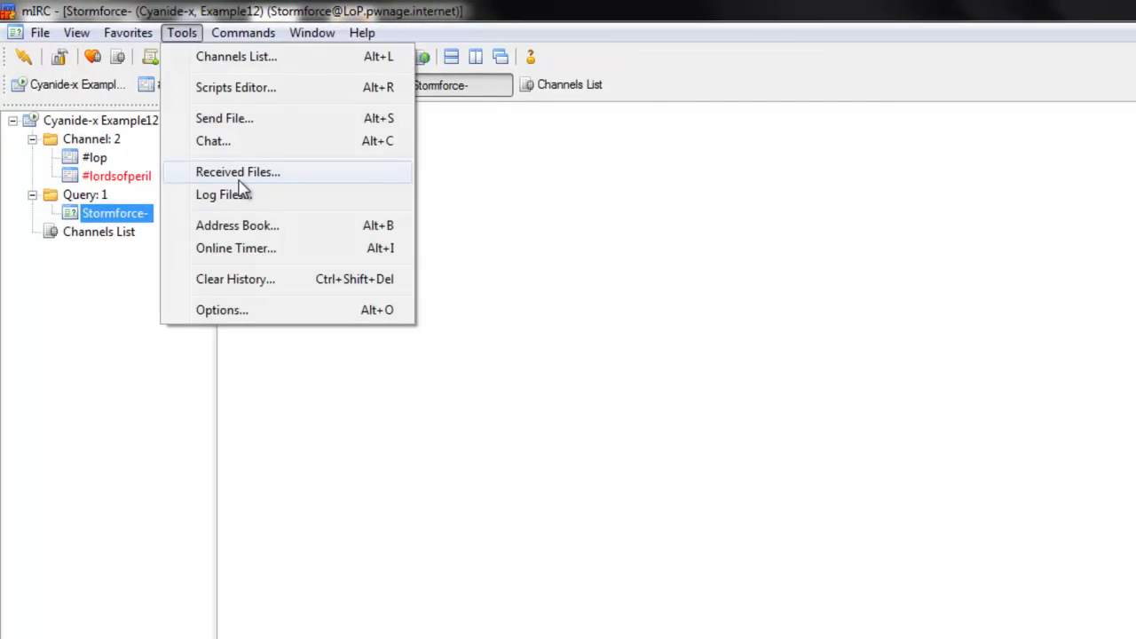
{"action": "left_click", "coordinate": [217, 229]}
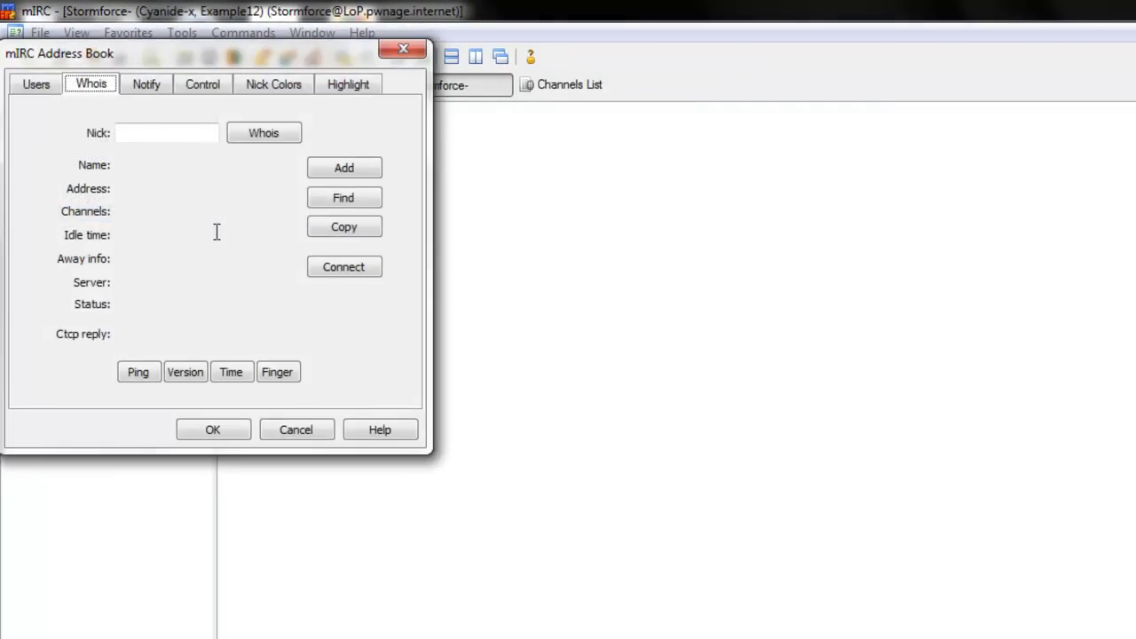
{"action": "left_click", "coordinate": [357, 92]}
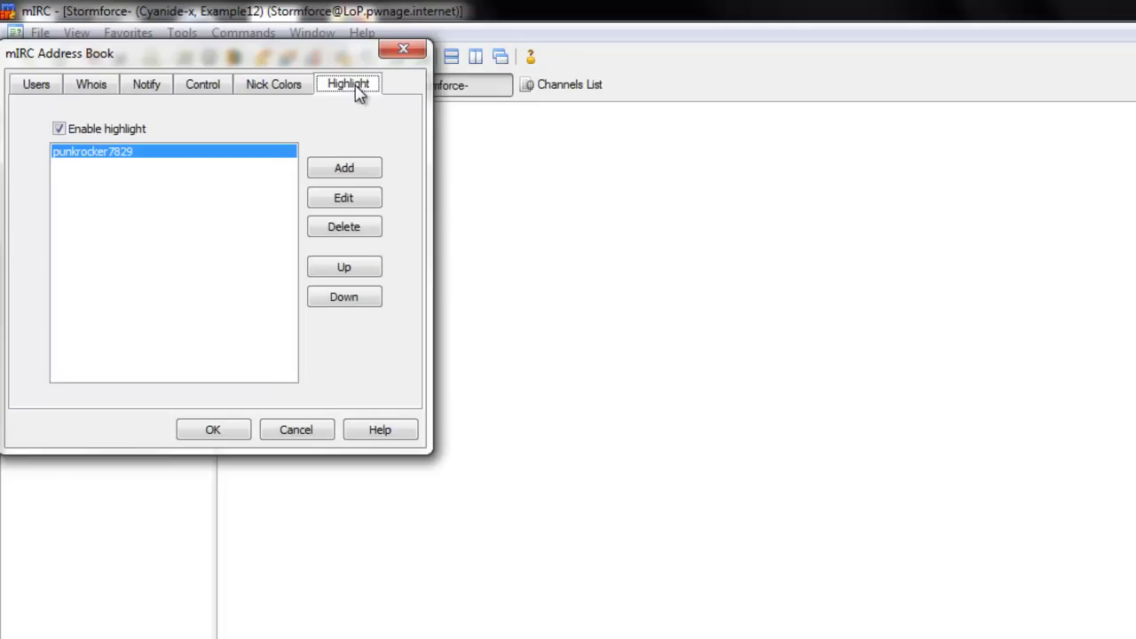
{"action": "left_click", "coordinate": [160, 158]}
{"action": "left_click", "coordinate": [342, 170]}
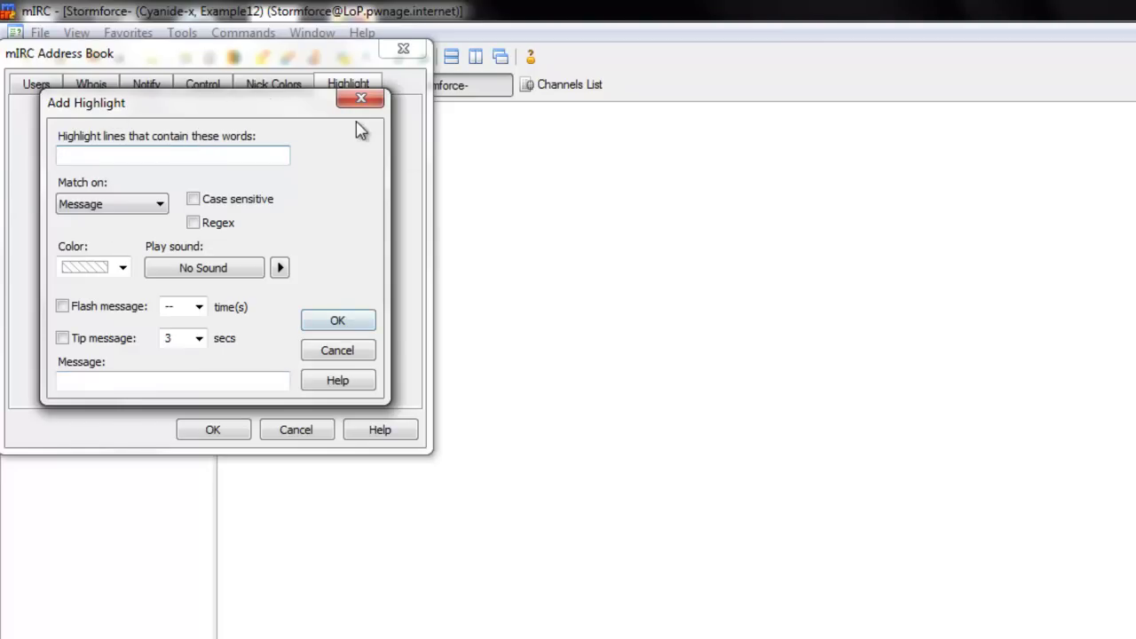
{"action": "left_click", "coordinate": [371, 100]}
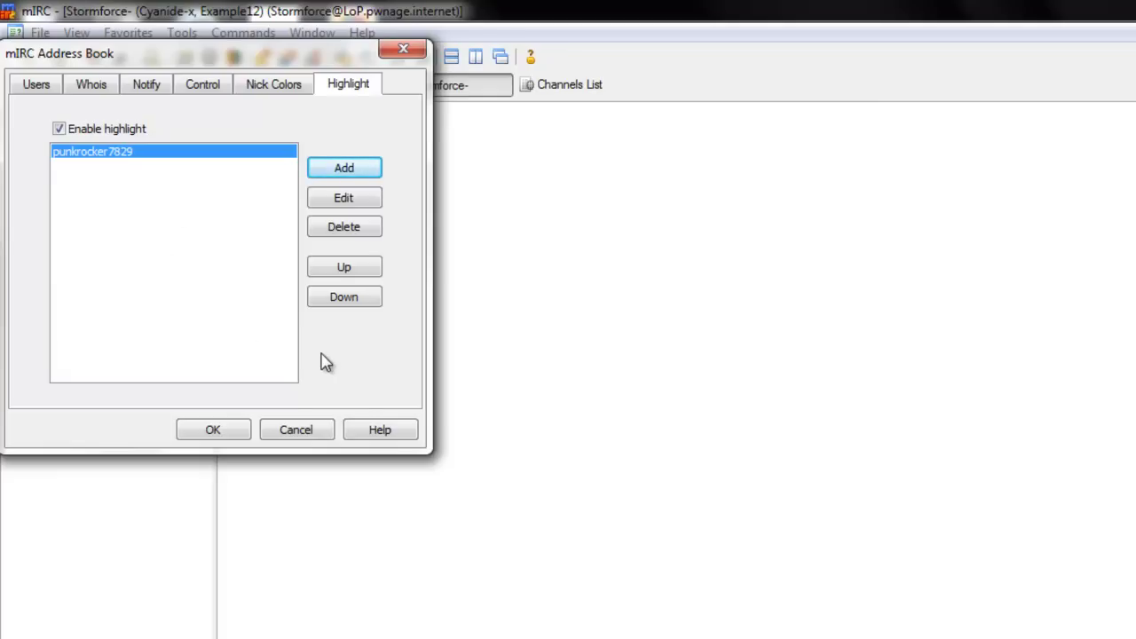
{"action": "left_click", "coordinate": [210, 432]}
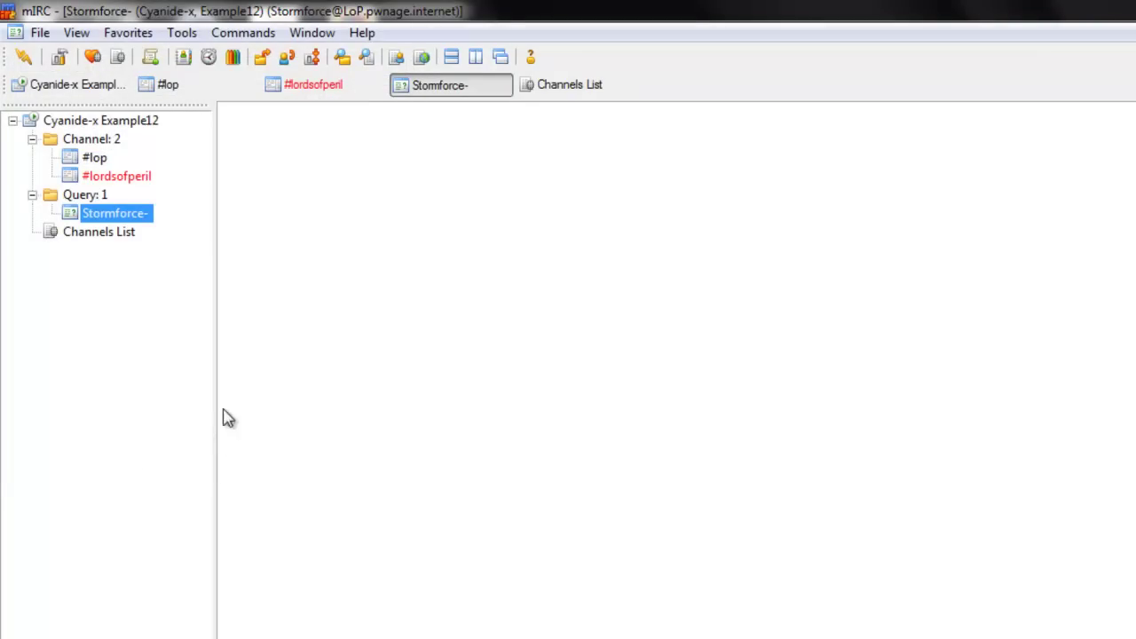
Step: Close the #lordsofperil window from its right-click menu, then switch to #lop with Ctrl+Tab
{"action": "left_click", "coordinate": [123, 180]}
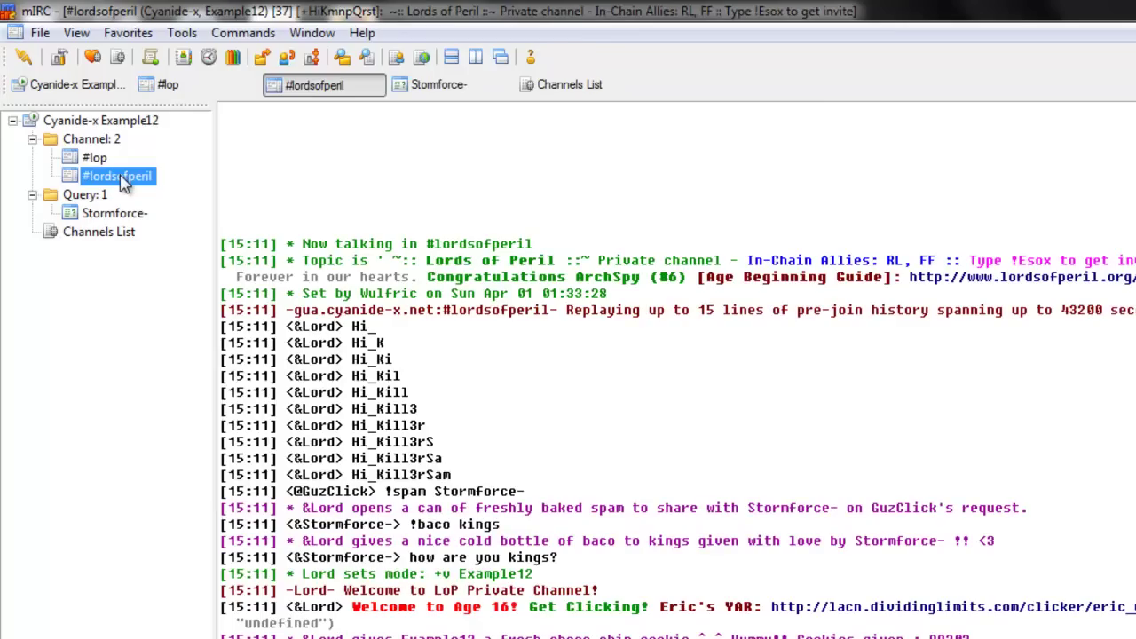
{"action": "right_click", "coordinate": [123, 180]}
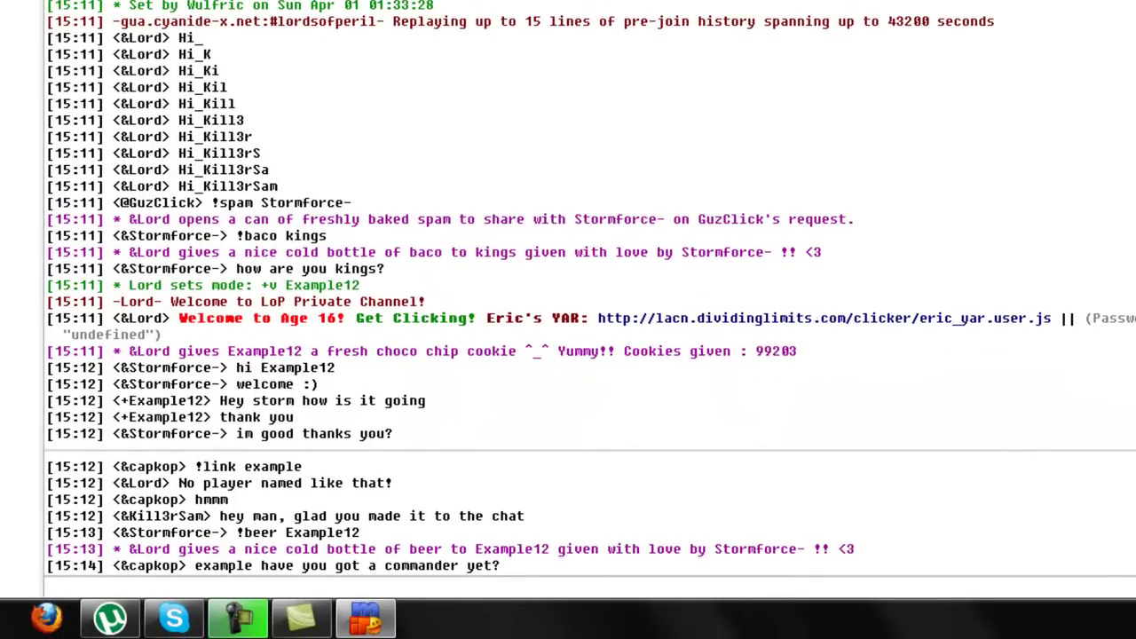
{"action": "right_click", "coordinate": [5, 9]}
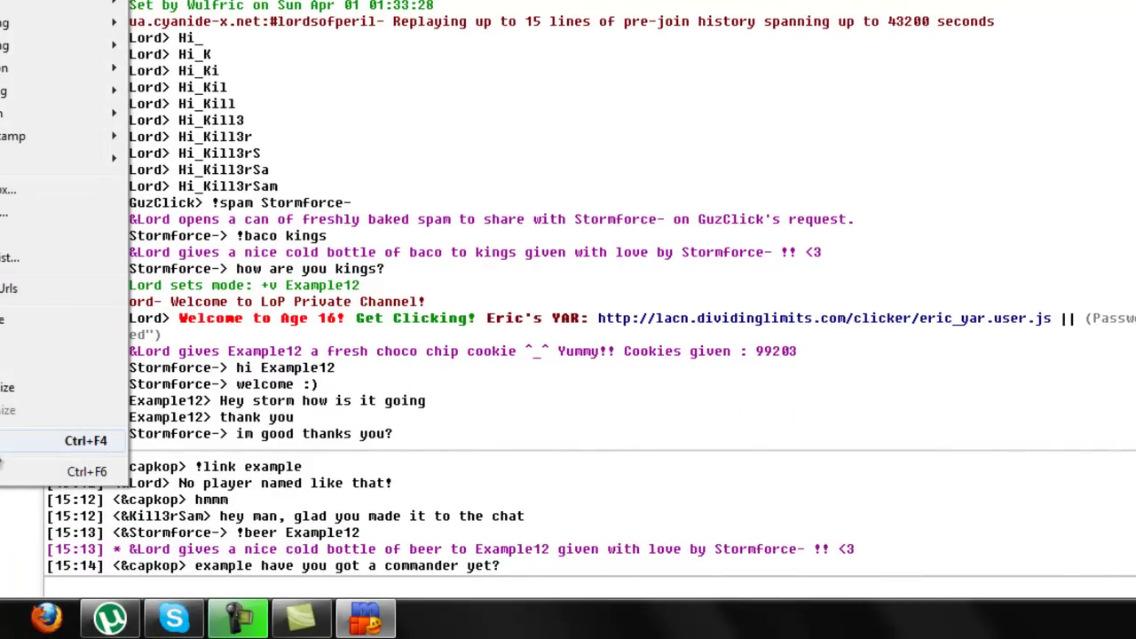
{"action": "left_click", "coordinate": [3, 453]}
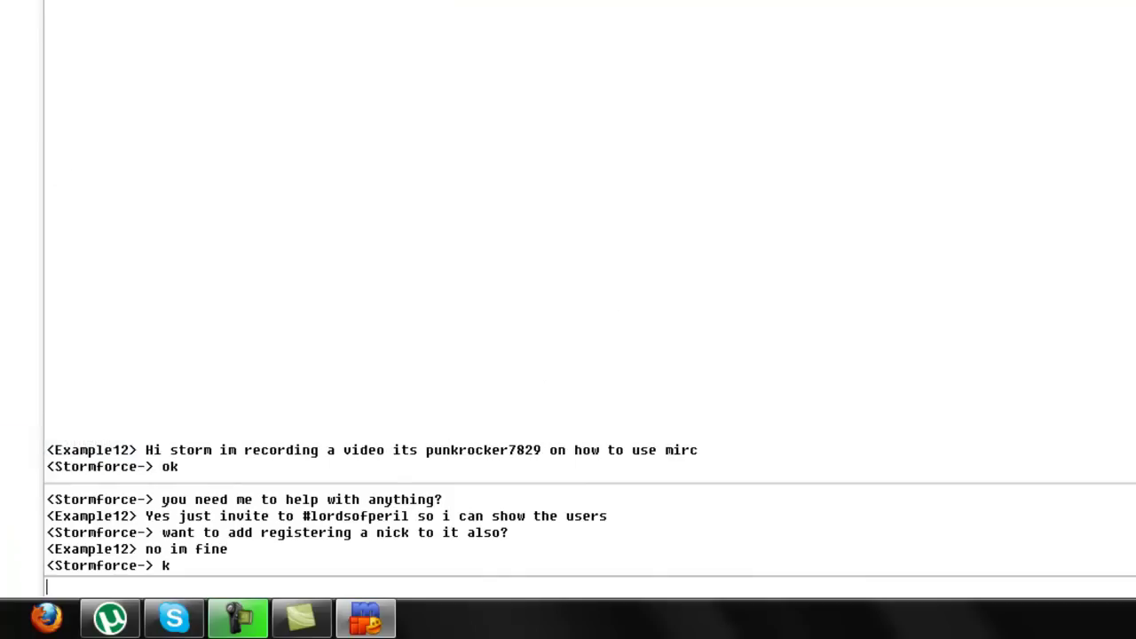
{"action": "key", "text": "ctrl+Tab"}
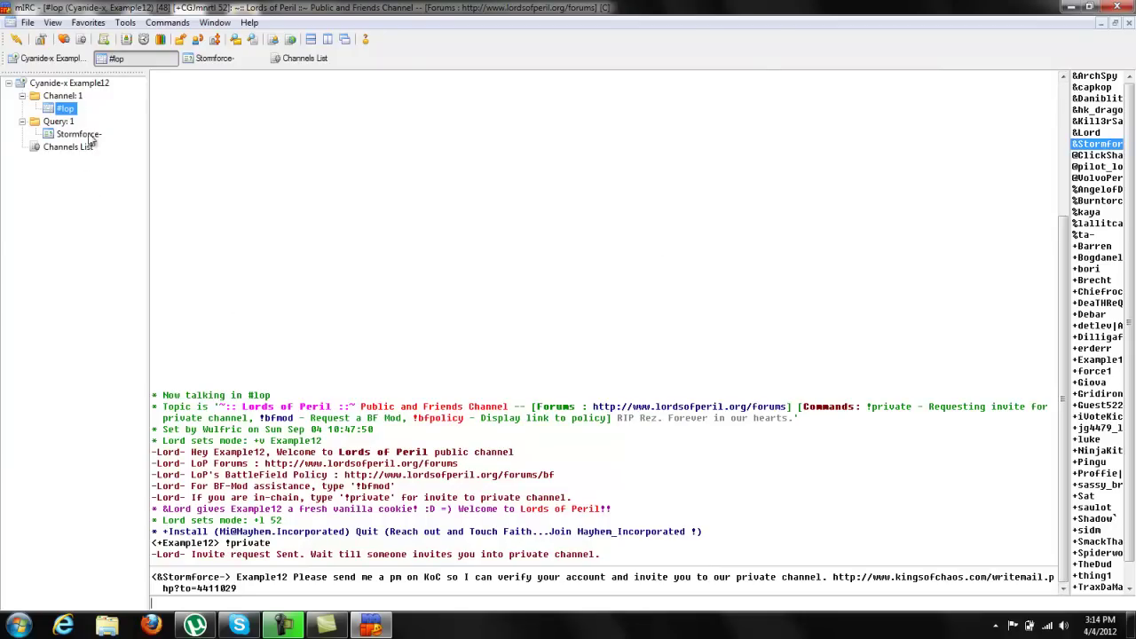
Step: Select the Cyanide-x server item in the treebar and show its Channels List
{"action": "left_click", "coordinate": [76, 86]}
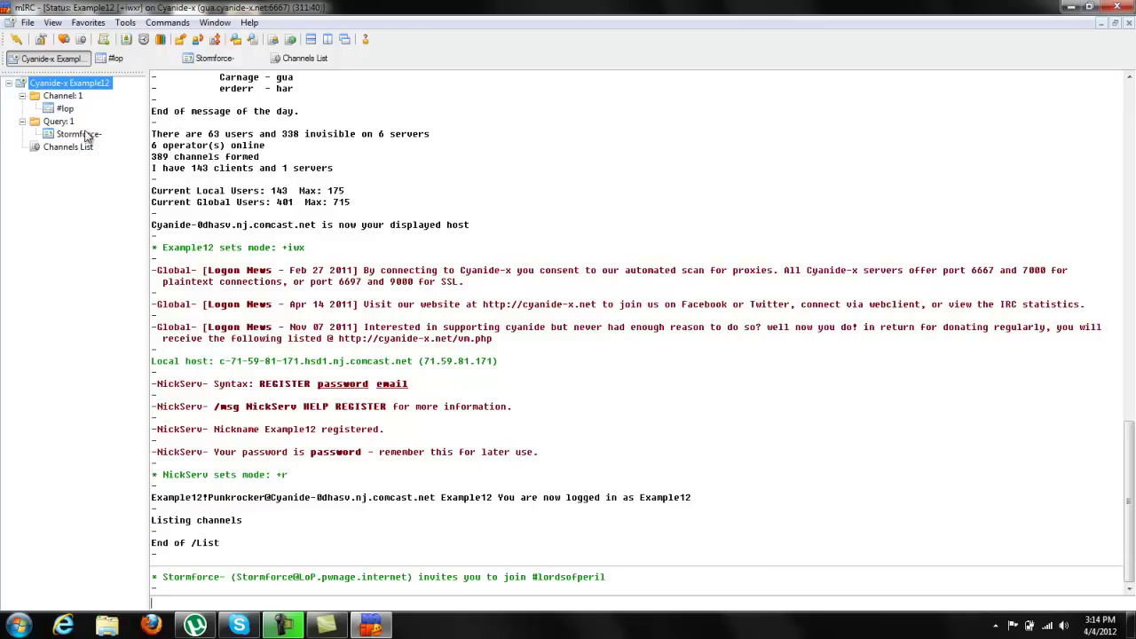
{"action": "left_click", "coordinate": [73, 149]}
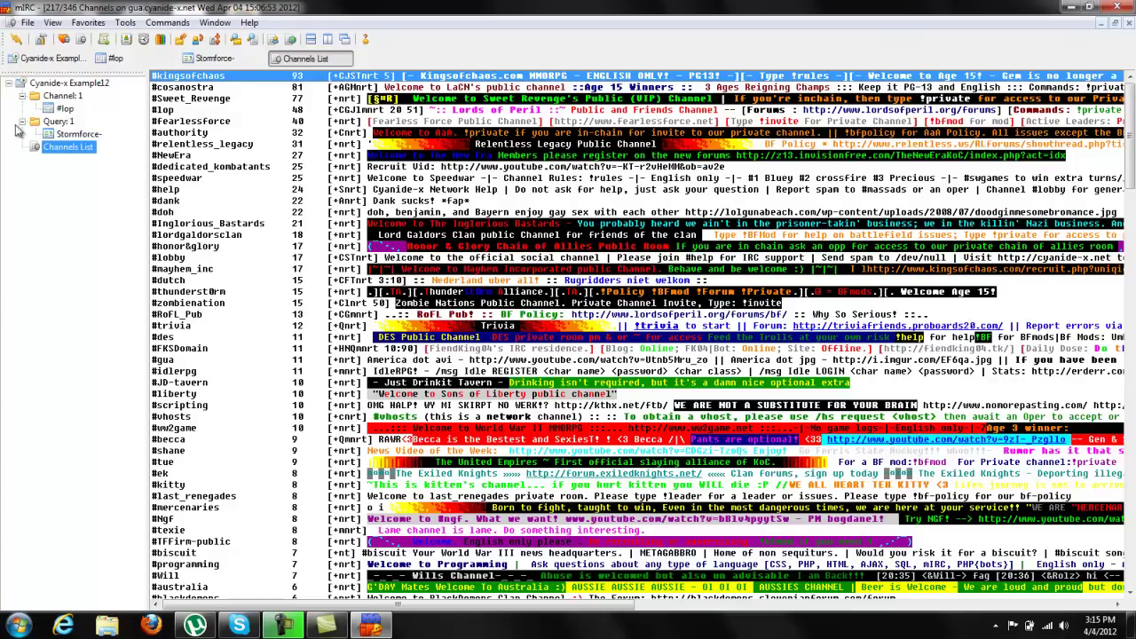
Step: Go through the private chat window in the treebar to the #lop channel
{"action": "left_click", "coordinate": [82, 134]}
{"action": "left_click", "coordinate": [72, 100]}
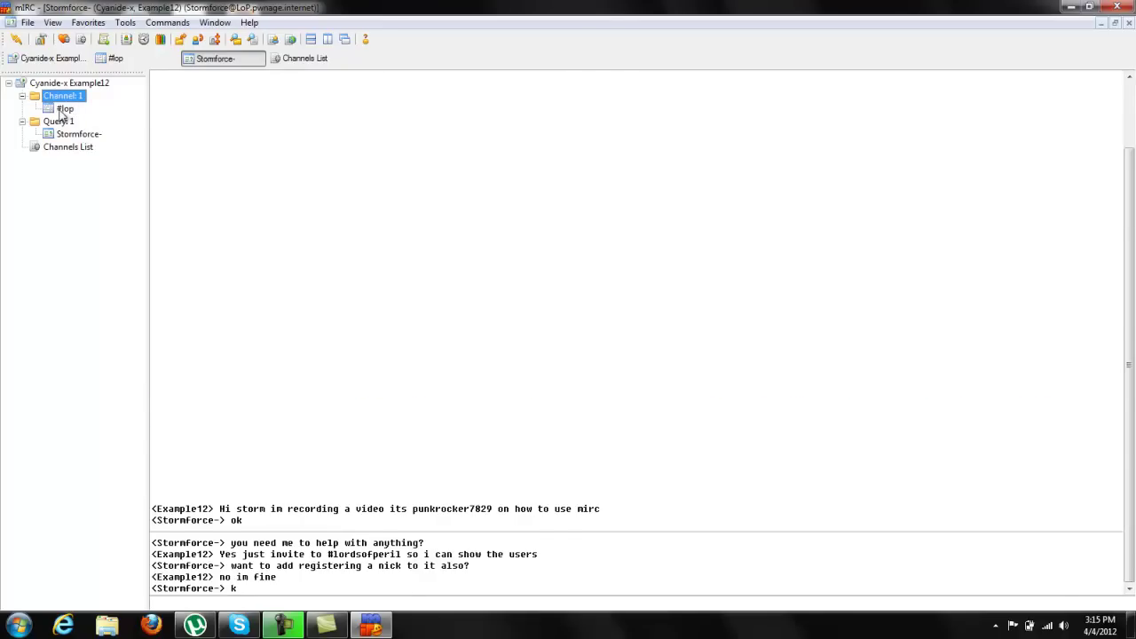
{"action": "left_click", "coordinate": [63, 110]}
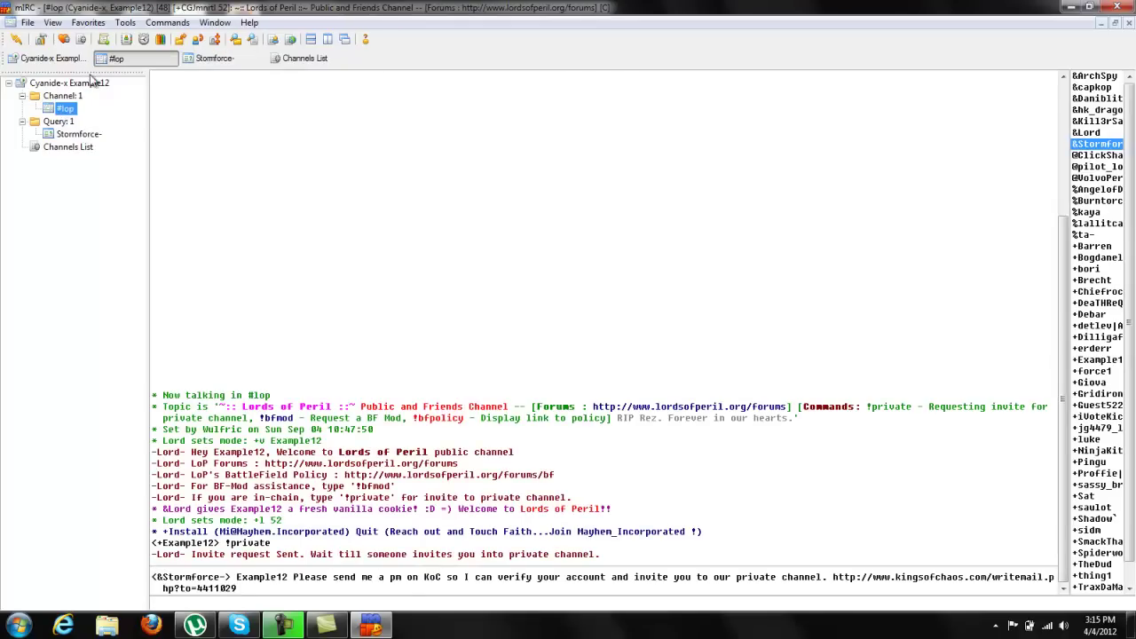